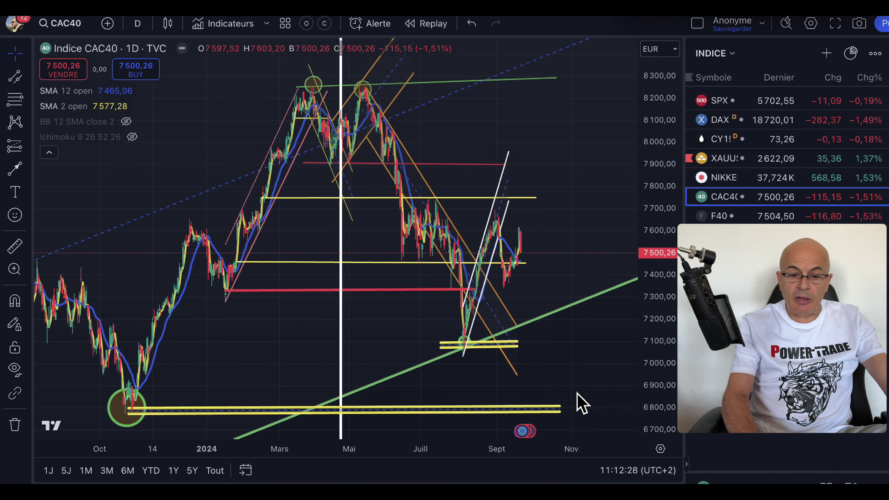
Step: Examine the CAC40 daily candles from August to September 2024 up close, with the price scale stretched
{"action": "scroll", "coordinate": [549, 298], "scroll_direction": "right", "scroll_amount": 3}
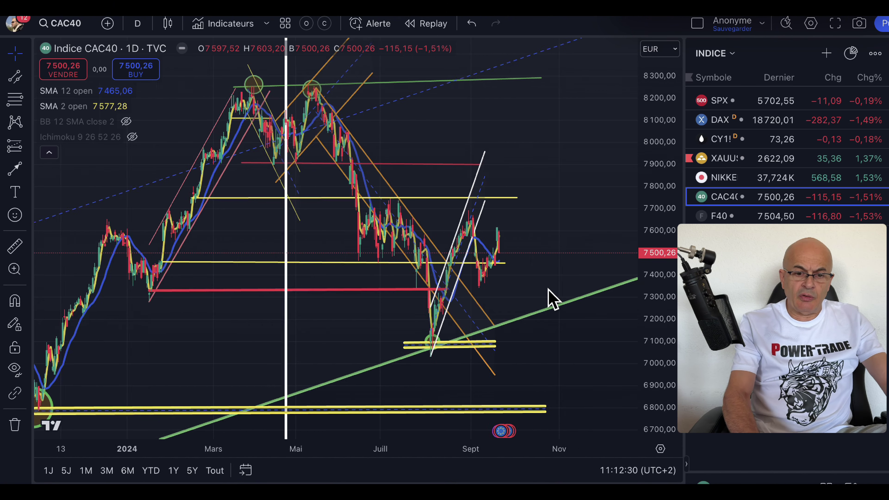
{"action": "scroll", "coordinate": [550, 299], "scroll_direction": "right", "scroll_amount": 10}
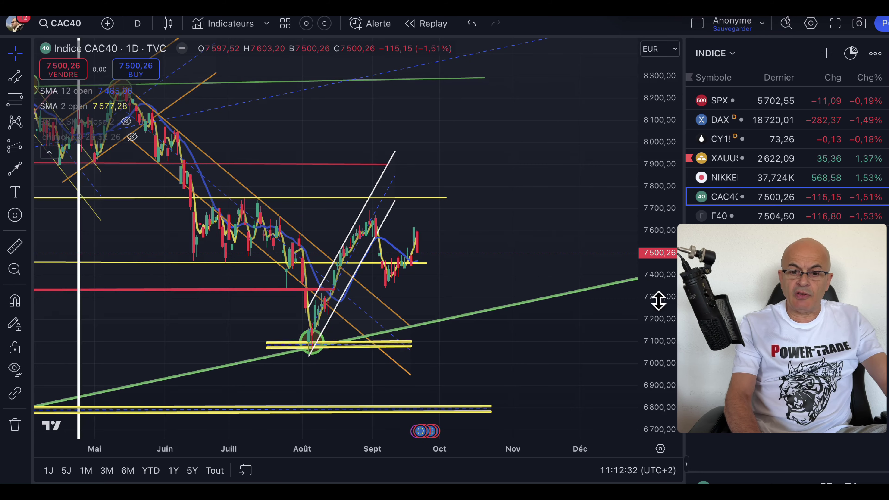
{"action": "left_click_drag", "start_coordinate": [671, 344], "coordinate": [681, 205]}
{"action": "scroll", "coordinate": [546, 227], "scroll_direction": "up", "scroll_amount": 5}
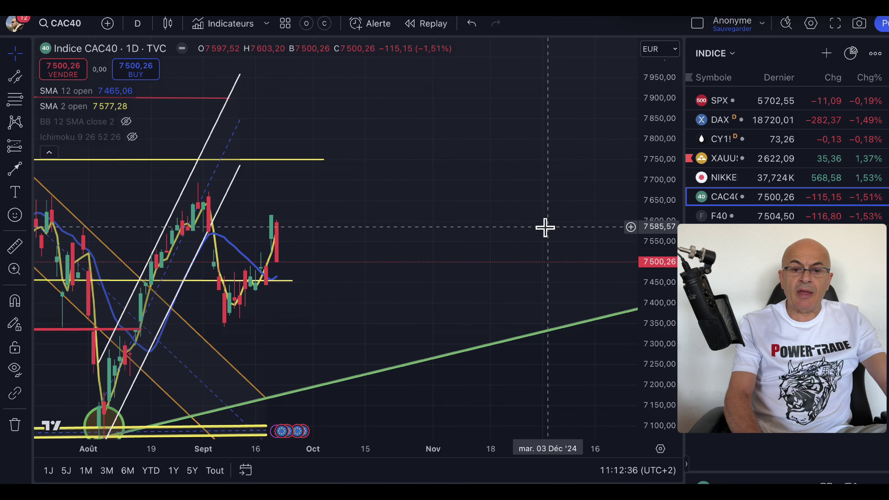
{"action": "scroll", "coordinate": [545, 228], "scroll_direction": "up", "scroll_amount": 3}
{"action": "left_click_drag", "start_coordinate": [413, 198], "coordinate": [631, 191]}
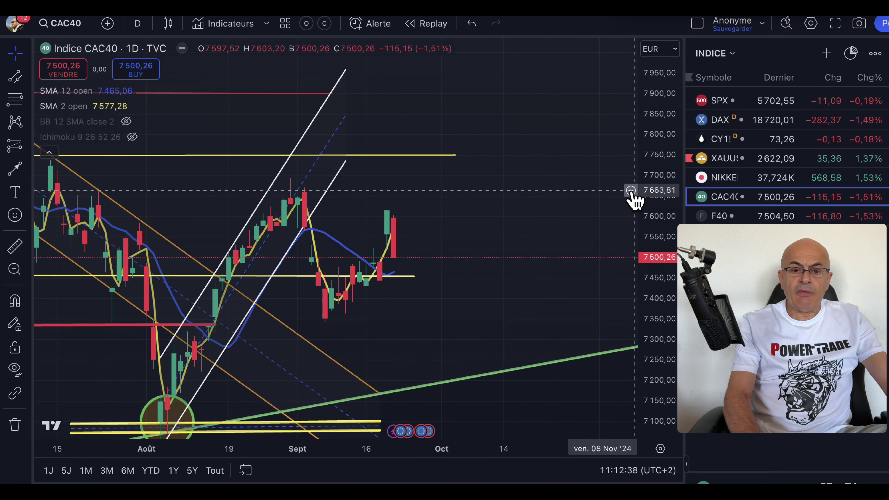
{"action": "left_click_drag", "start_coordinate": [654, 317], "coordinate": [655, 222]}
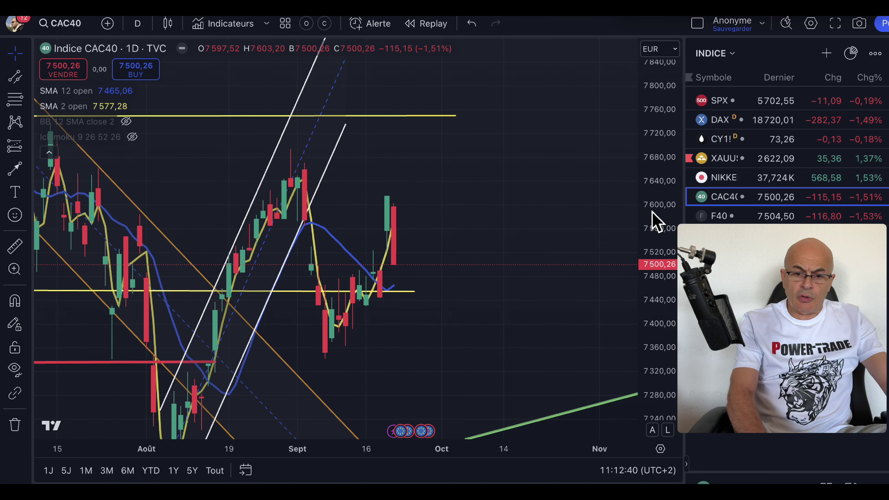
{"action": "scroll", "coordinate": [551, 222], "scroll_direction": "up", "scroll_amount": 3}
{"action": "scroll", "coordinate": [552, 222], "scroll_direction": "up", "scroll_amount": 2}
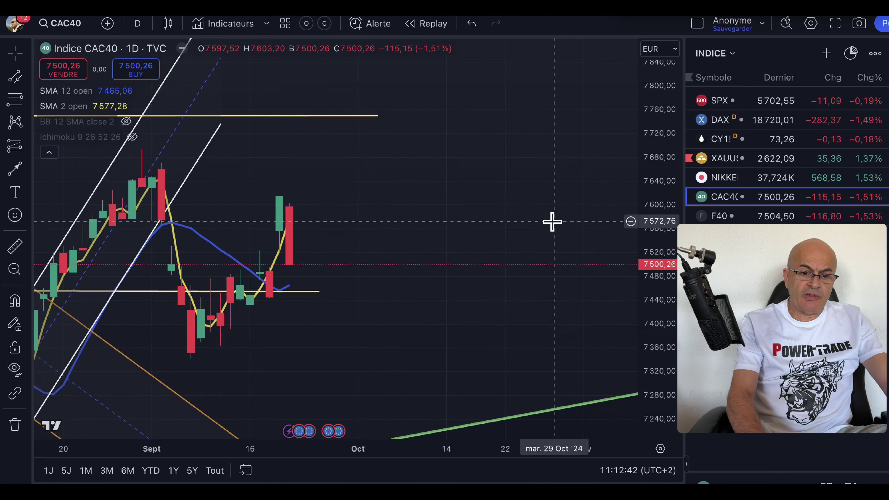
{"action": "left_click_drag", "start_coordinate": [423, 211], "coordinate": [584, 210]}
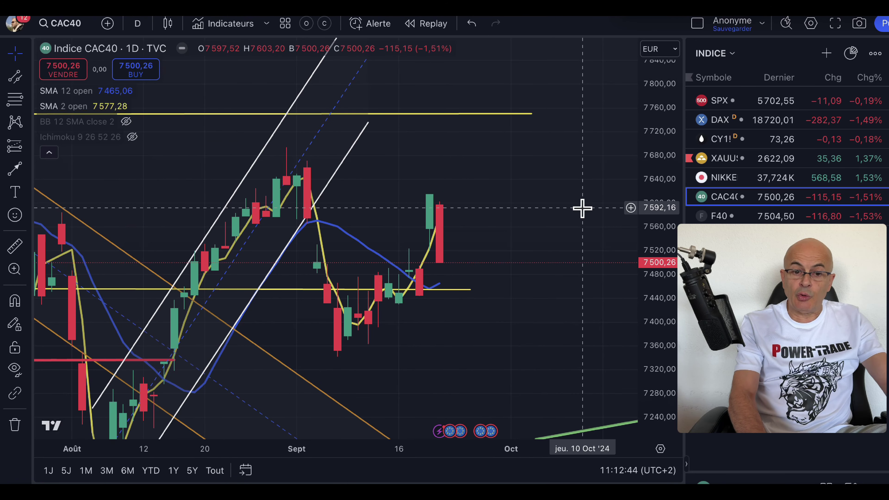
Step: Compare the CAC40's September candles with its June and July price action between the yellow horizontal levels
{"action": "scroll", "coordinate": [582, 207], "scroll_direction": "down", "scroll_amount": 2}
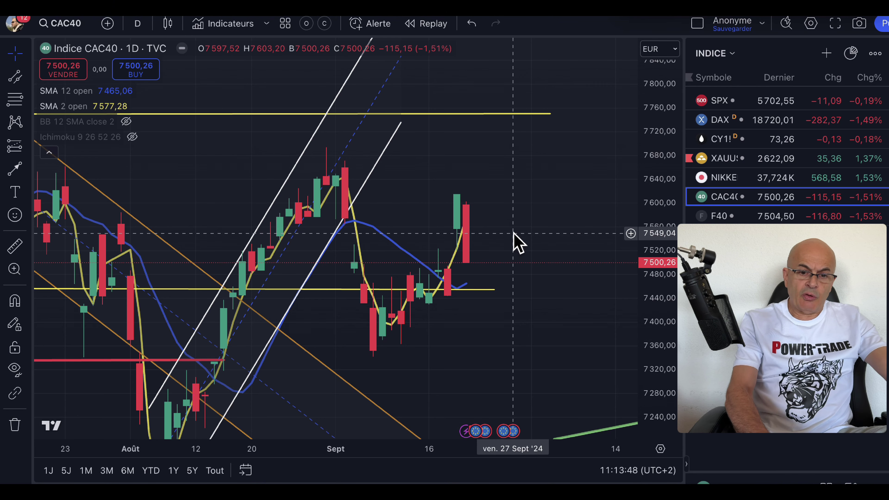
{"action": "scroll", "coordinate": [512, 241], "scroll_direction": "right", "scroll_amount": 3}
{"action": "scroll", "coordinate": [515, 242], "scroll_direction": "right", "scroll_amount": 1}
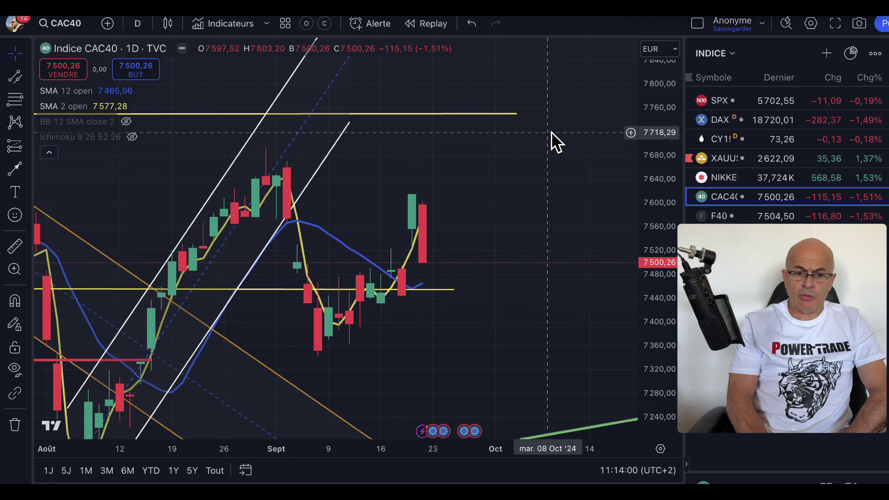
{"action": "scroll", "coordinate": [397, 175], "scroll_direction": "left", "scroll_amount": 10}
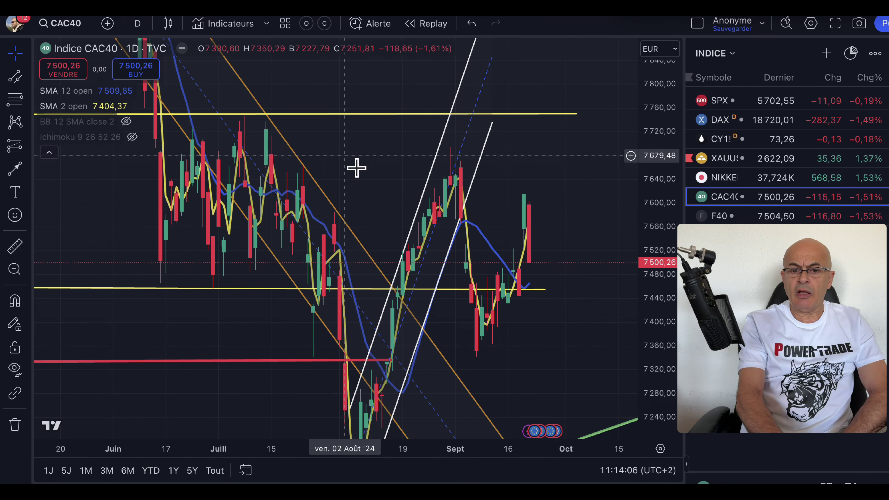
{"action": "scroll", "coordinate": [556, 214], "scroll_direction": "right", "scroll_amount": 5}
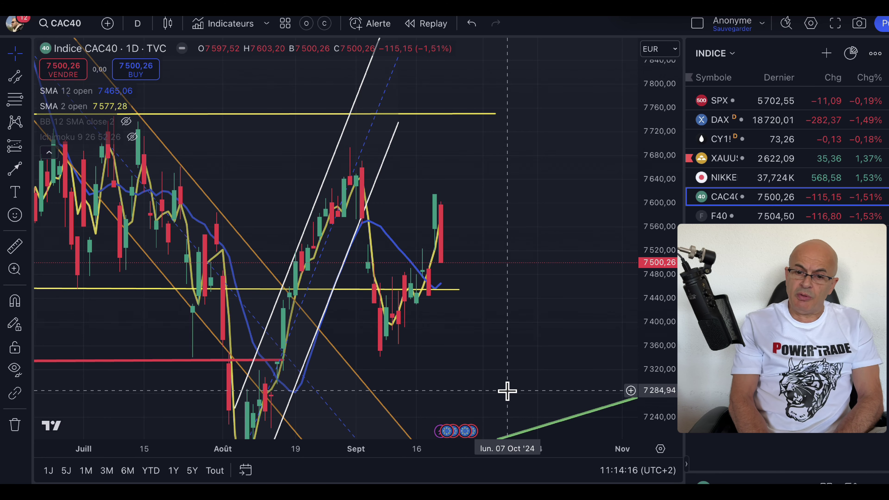
Step: Open the S&P 500 (SPX) daily chart and examine its latest candles against the yellow trend line
{"action": "left_click", "coordinate": [720, 103]}
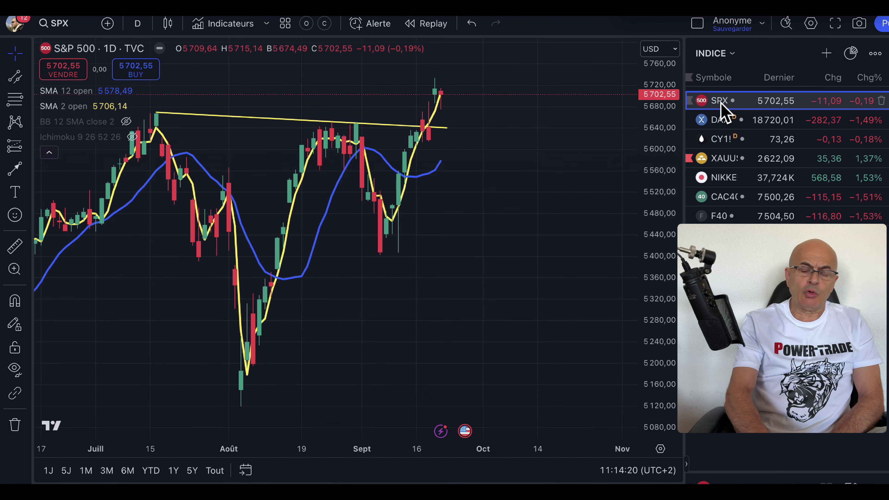
{"action": "scroll", "coordinate": [513, 173], "scroll_direction": "up", "scroll_amount": 3}
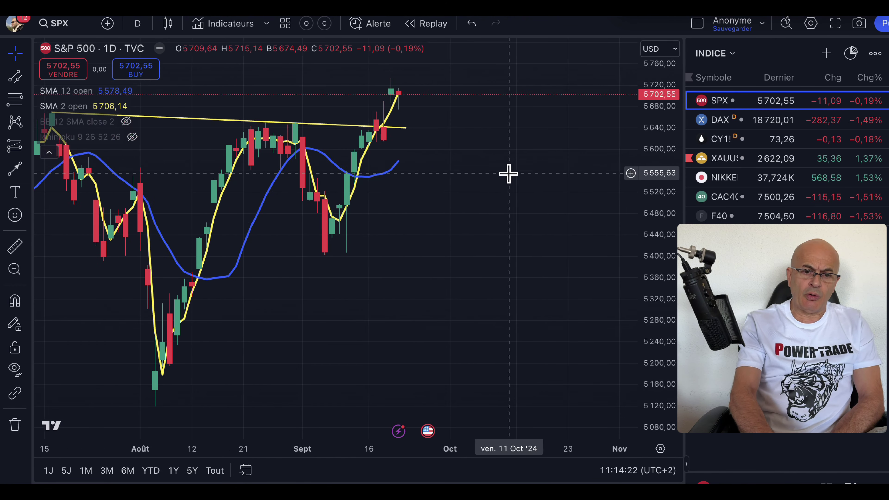
{"action": "left_click_drag", "start_coordinate": [441, 246], "coordinate": [623, 251]}
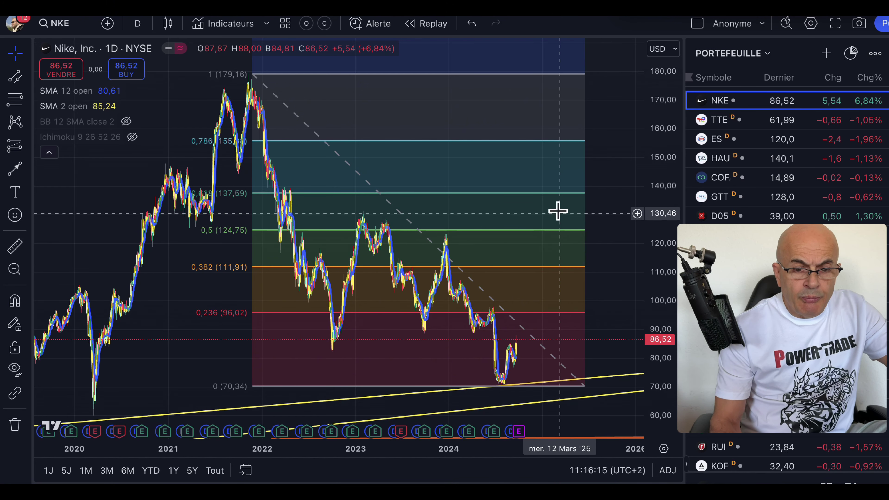
Step: Delete the Fibonacci retracement from the Nike daily chart
{"action": "left_click", "coordinate": [577, 141]}
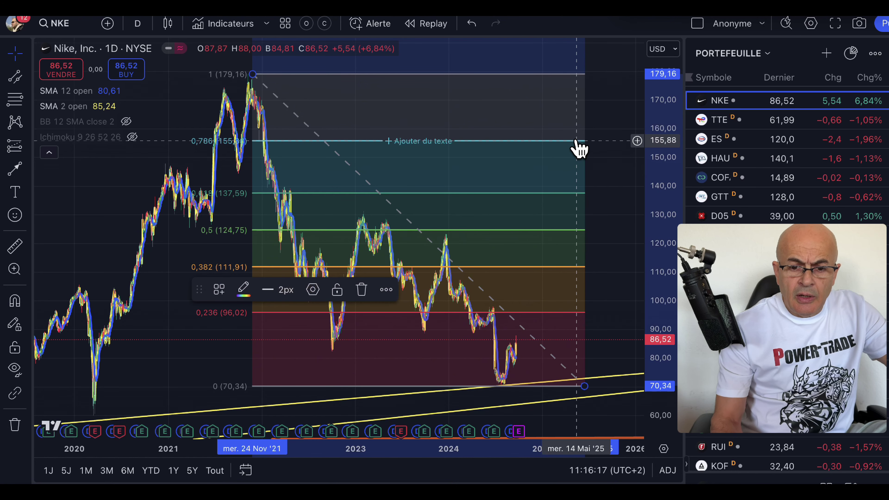
{"action": "key", "text": "Delete"}
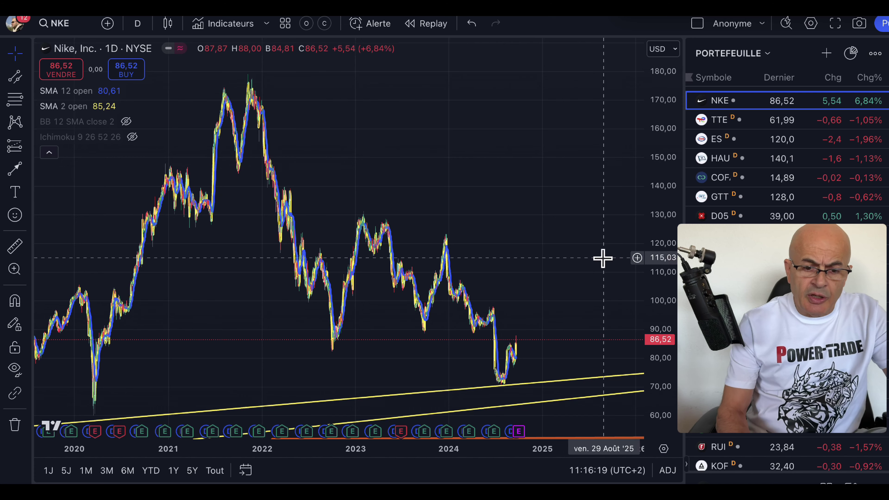
Step: Draw a descending trend line on the Nike chart from about 177 in November 2021 along the December 2023 peak to about 84 in June 2025
{"action": "scroll", "coordinate": [458, 255], "scroll_direction": "up", "scroll_amount": 3}
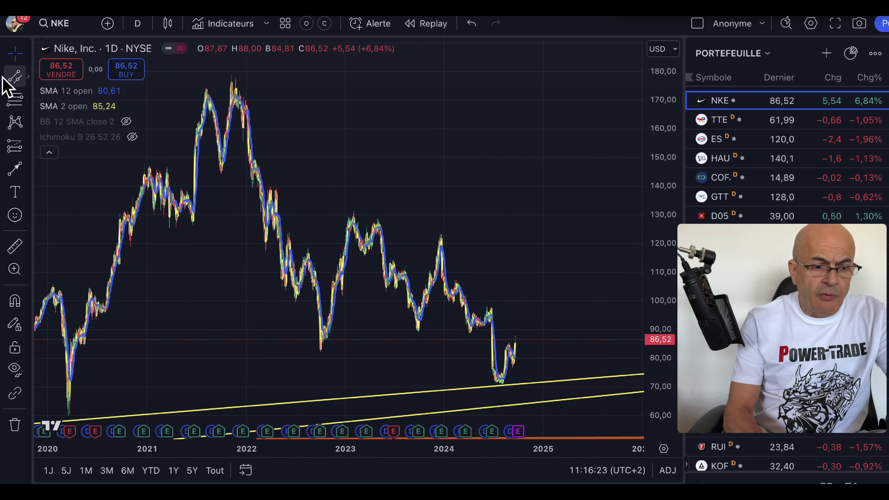
{"action": "left_click", "coordinate": [27, 77]}
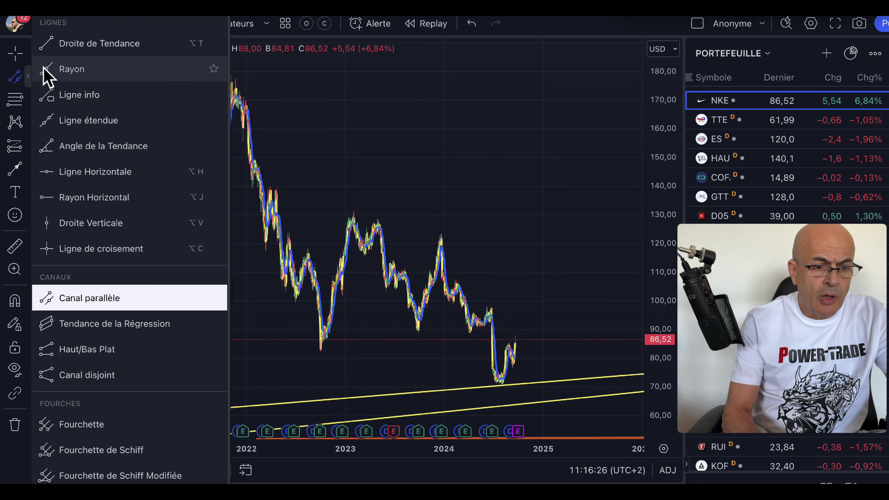
{"action": "left_click", "coordinate": [47, 43]}
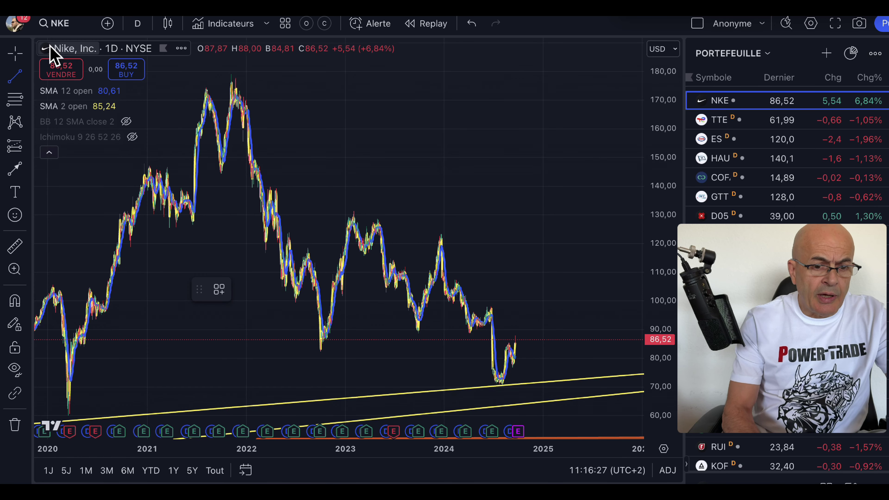
{"action": "left_click", "coordinate": [237, 78]}
{"action": "left_click", "coordinate": [533, 309]}
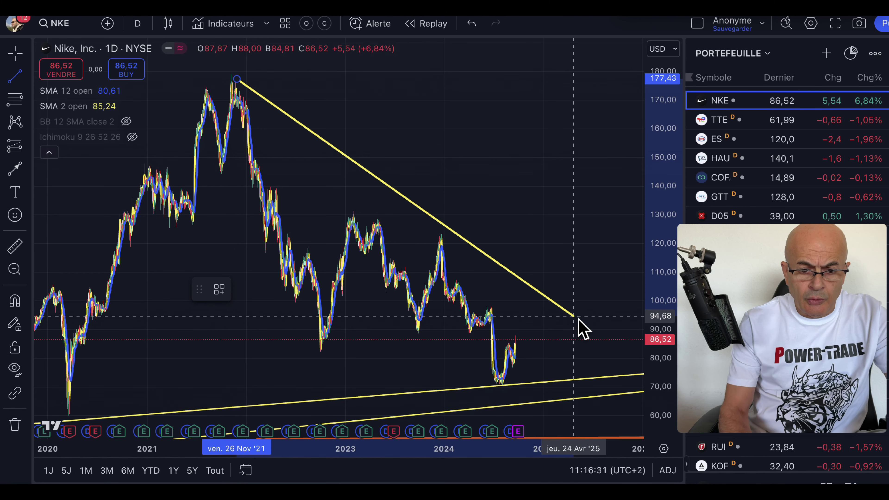
{"action": "left_click", "coordinate": [590, 346]}
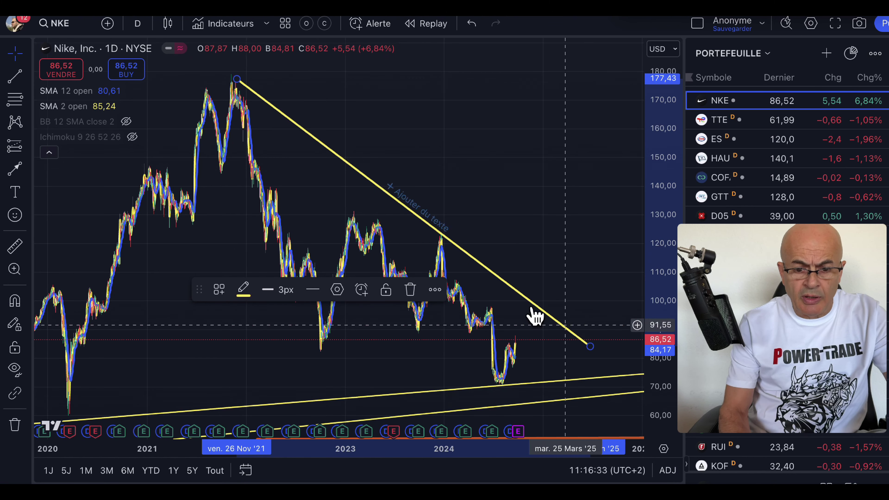
{"action": "left_click", "coordinate": [16, 53]}
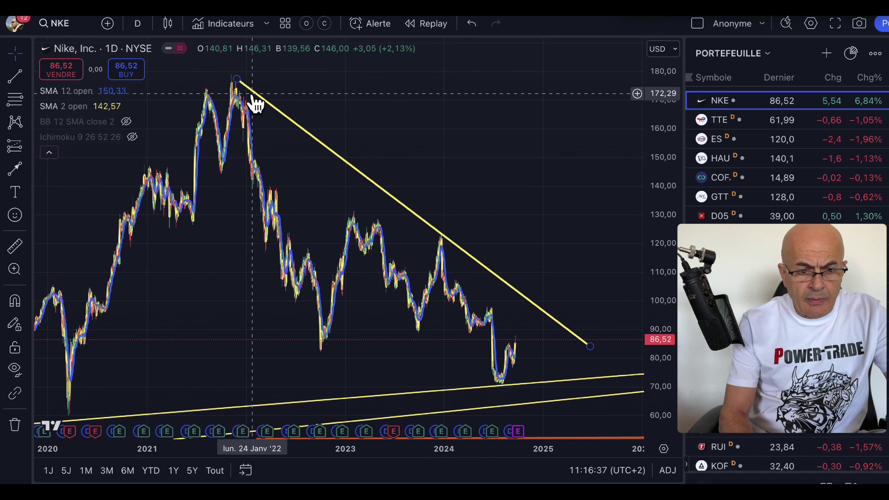
Step: Move the start point of Nike's descending trend line onto the November 2021 peak at about 178.5
{"action": "left_click", "coordinate": [238, 79]}
{"action": "left_click_drag", "start_coordinate": [237, 79], "coordinate": [231, 76]}
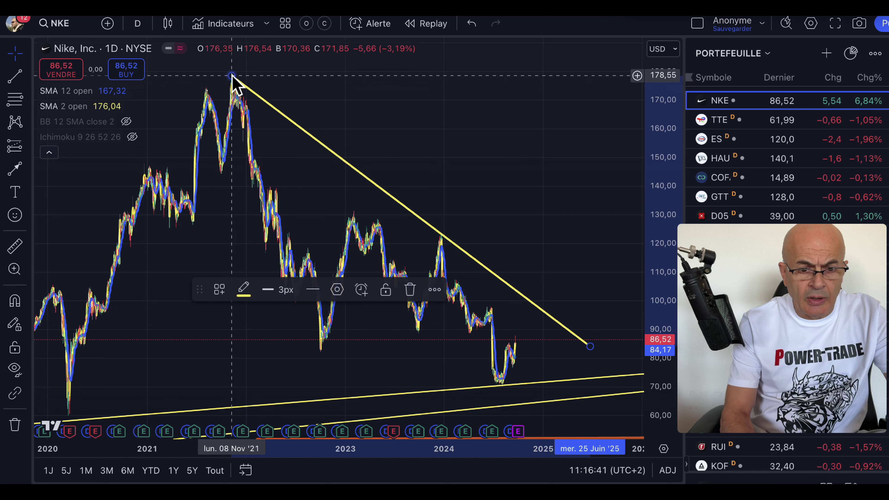
{"action": "left_click", "coordinate": [357, 99]}
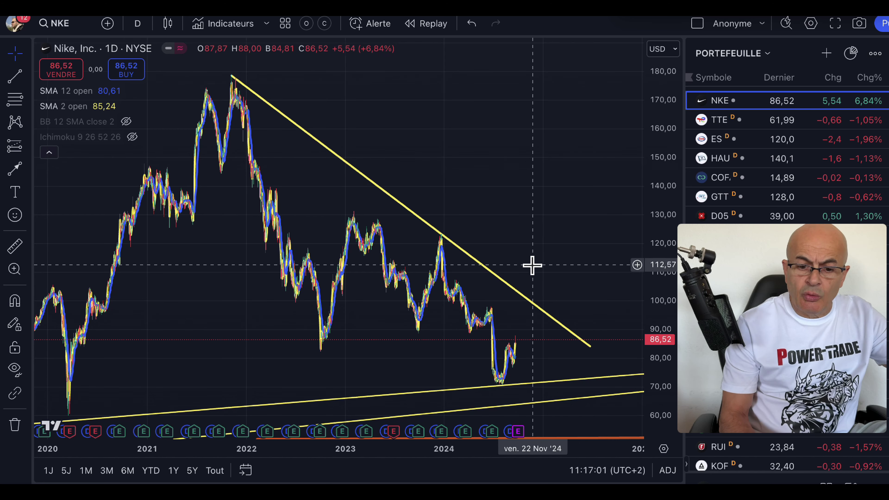
Step: Examine Nike's price action from 2021 to 2024 between the descending trend line and the rising yellow support lines
{"action": "scroll", "coordinate": [534, 348], "scroll_direction": "up", "scroll_amount": 2}
{"action": "scroll", "coordinate": [531, 348], "scroll_direction": "up", "scroll_amount": 2}
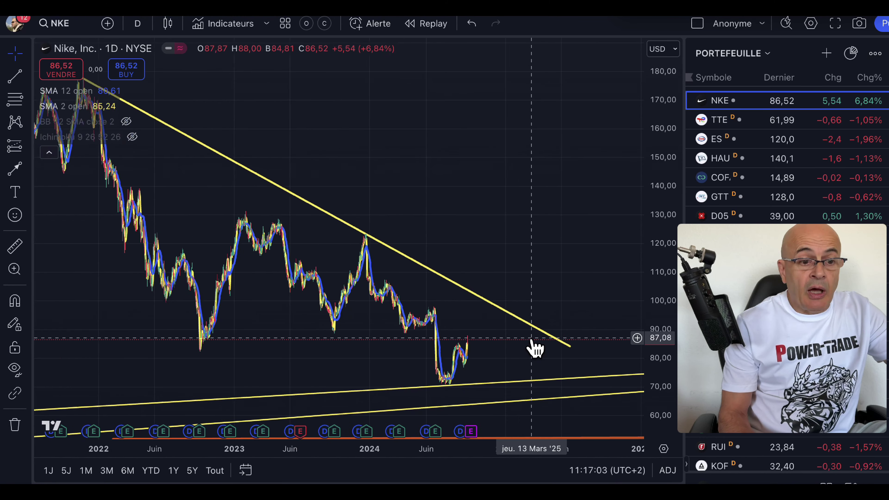
{"action": "scroll", "coordinate": [556, 223], "scroll_direction": "left", "scroll_amount": 3}
{"action": "scroll", "coordinate": [427, 133], "scroll_direction": "left", "scroll_amount": 3}
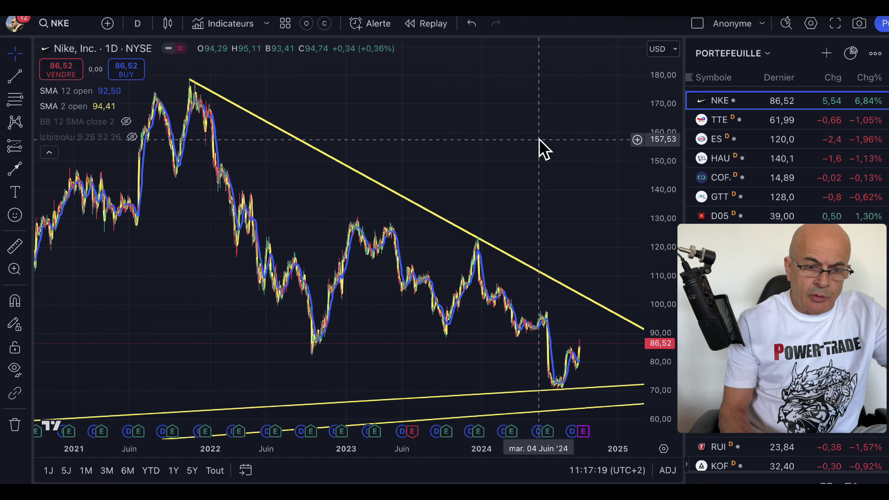
{"action": "scroll", "coordinate": [545, 149], "scroll_direction": "right", "scroll_amount": 5}
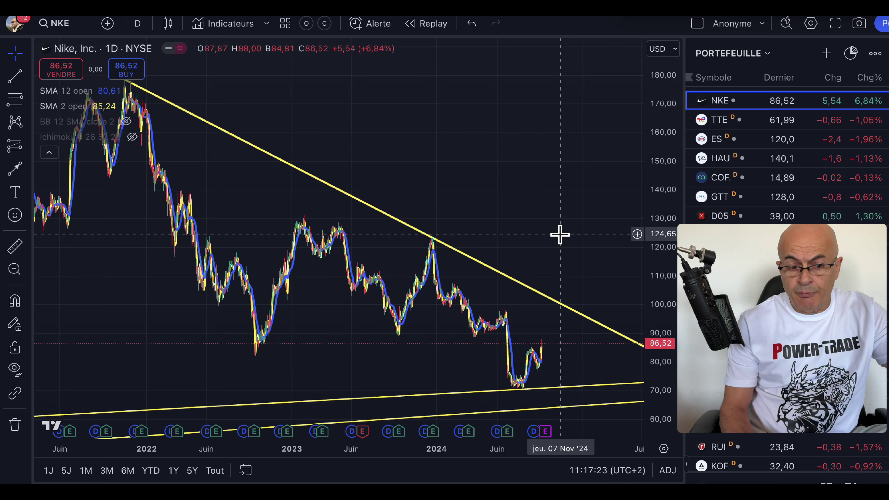
{"action": "scroll", "coordinate": [560, 233], "scroll_direction": "down", "scroll_amount": 1}
{"action": "scroll", "coordinate": [560, 234], "scroll_direction": "down", "scroll_amount": 6}
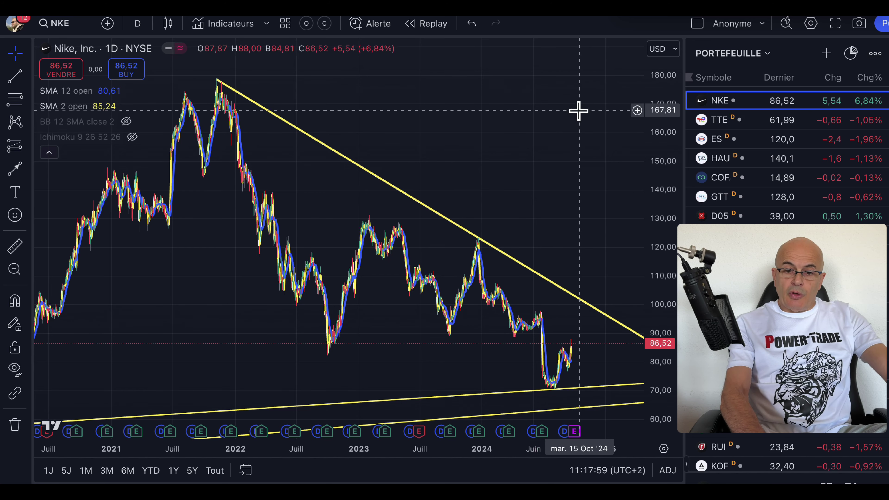
Step: Open the TotalEnergies (TTE) daily chart and examine its price within the yellow descending channel
{"action": "left_click", "coordinate": [729, 122]}
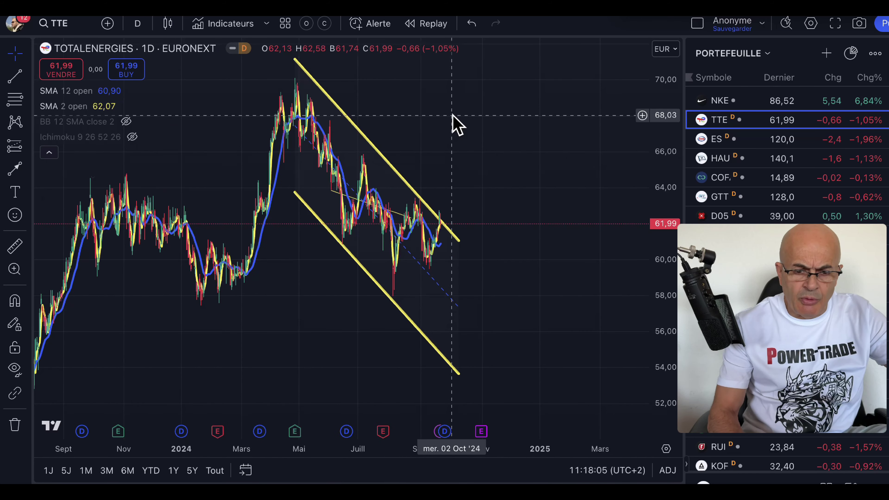
{"action": "scroll", "coordinate": [455, 124], "scroll_direction": "up", "scroll_amount": 3}
{"action": "left_click_drag", "start_coordinate": [347, 119], "coordinate": [520, 139]}
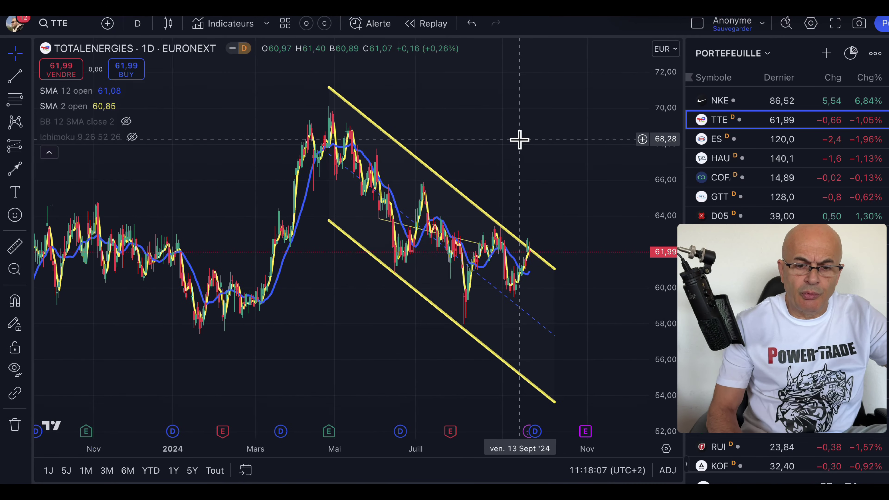
{"action": "scroll", "coordinate": [520, 140], "scroll_direction": "up", "scroll_amount": 2}
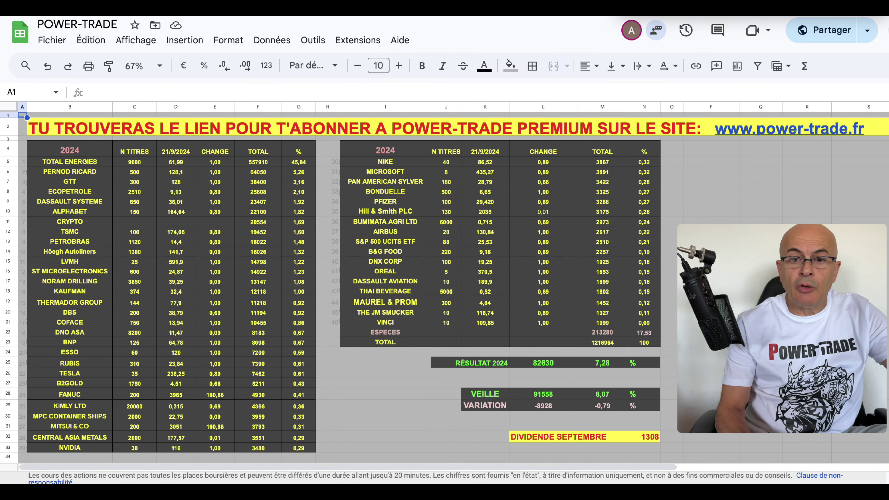
Step: Switch back from the spreadsheet to TradingView and examine TotalEnergies' September candles at the channel's upper line with the price scale stretched
{"action": "key", "text": "super+Tab"}
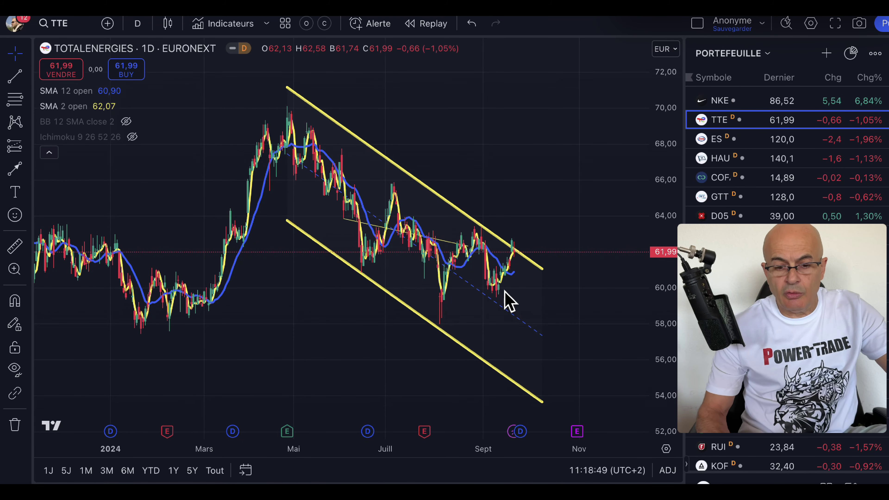
{"action": "scroll", "coordinate": [561, 234], "scroll_direction": "up", "scroll_amount": 5}
{"action": "scroll", "coordinate": [532, 214], "scroll_direction": "up", "scroll_amount": 5}
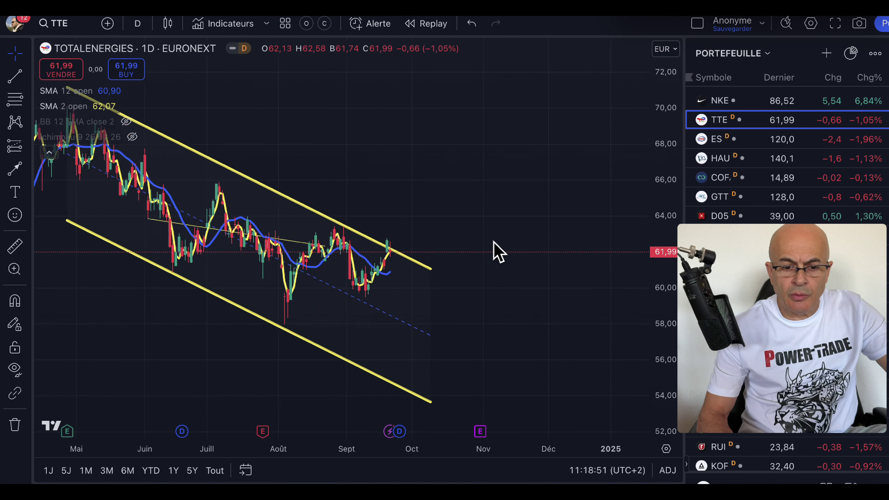
{"action": "scroll", "coordinate": [437, 188], "scroll_direction": "down", "scroll_amount": 8}
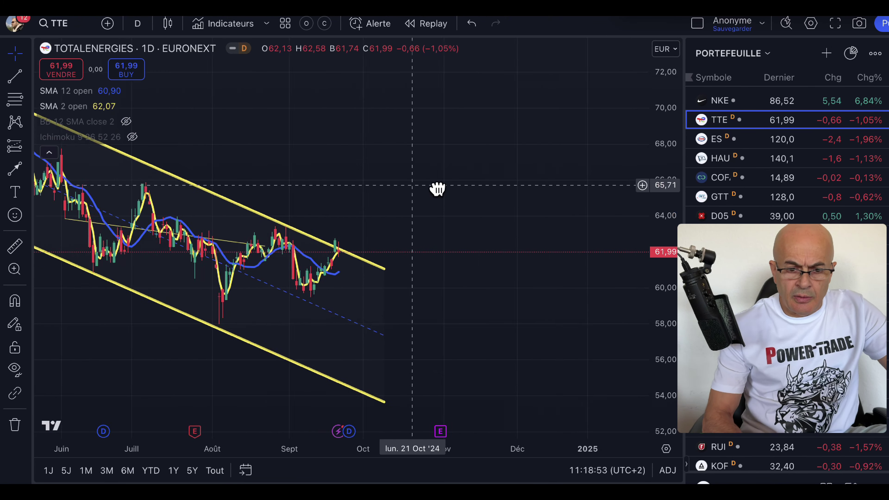
{"action": "left_click_drag", "start_coordinate": [665, 307], "coordinate": [655, 143]}
{"action": "left_click_drag", "start_coordinate": [558, 265], "coordinate": [535, 142]}
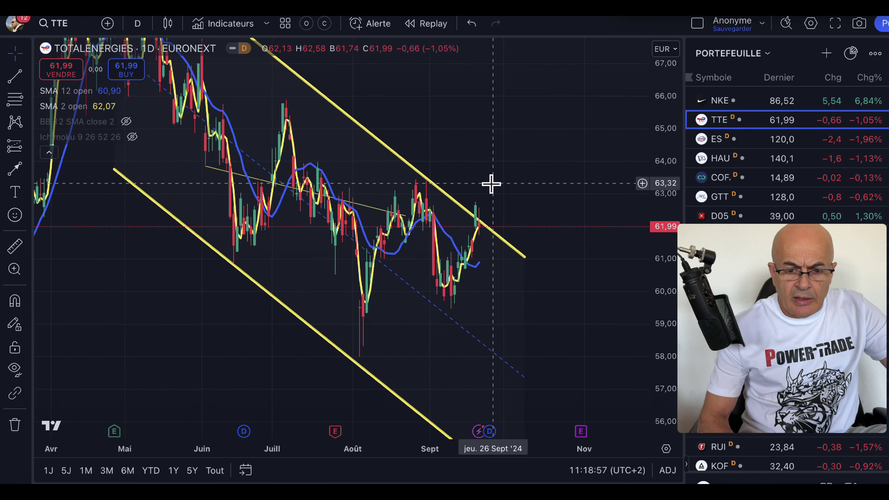
Step: Examine TotalEnergies' July to September daily candles against the upper line of the yellow descending channel
{"action": "scroll", "coordinate": [491, 184], "scroll_direction": "up", "scroll_amount": 3}
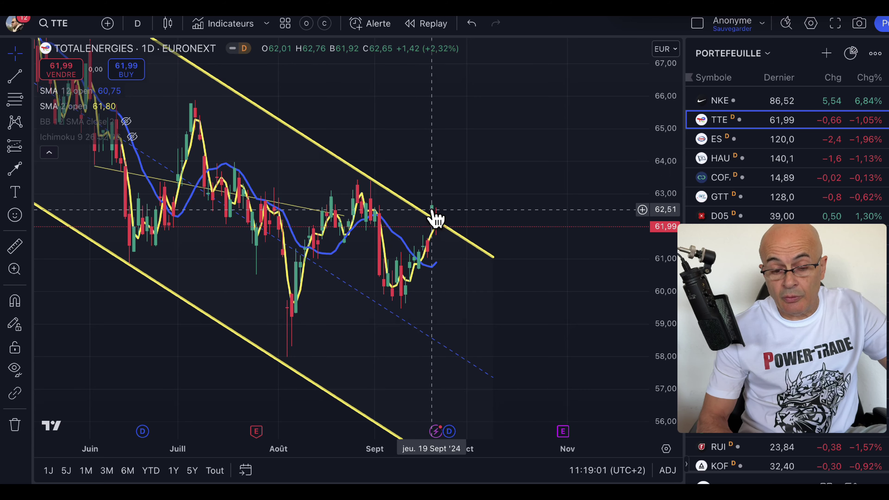
{"action": "scroll", "coordinate": [490, 174], "scroll_direction": "right", "scroll_amount": 3}
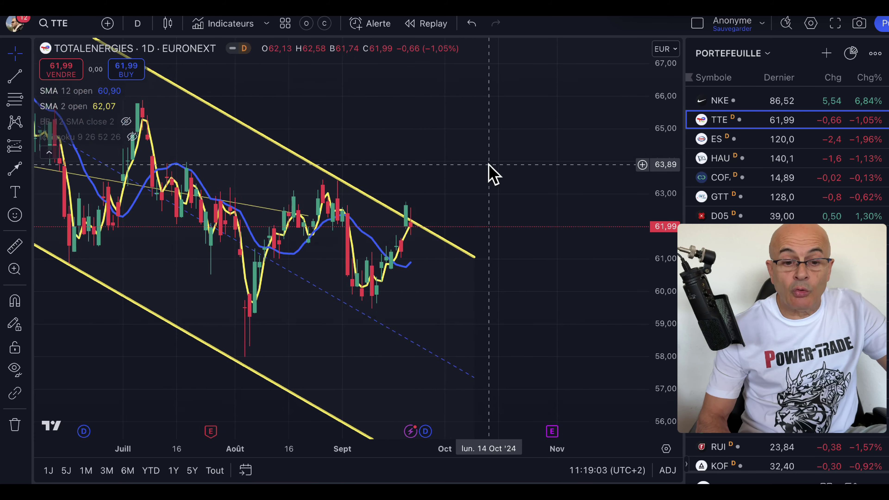
{"action": "left_click_drag", "start_coordinate": [393, 159], "coordinate": [550, 160]}
{"action": "scroll", "coordinate": [550, 158], "scroll_direction": "up", "scroll_amount": 5}
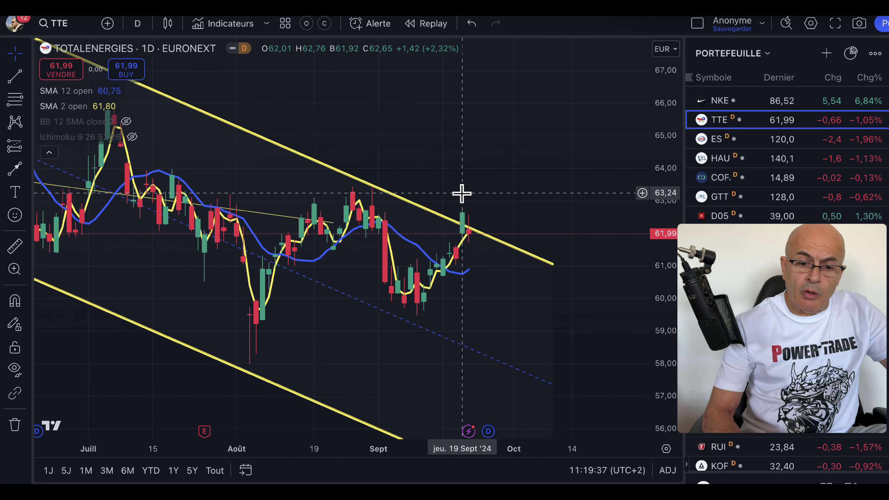
{"action": "scroll", "coordinate": [462, 193], "scroll_direction": "up", "scroll_amount": 2}
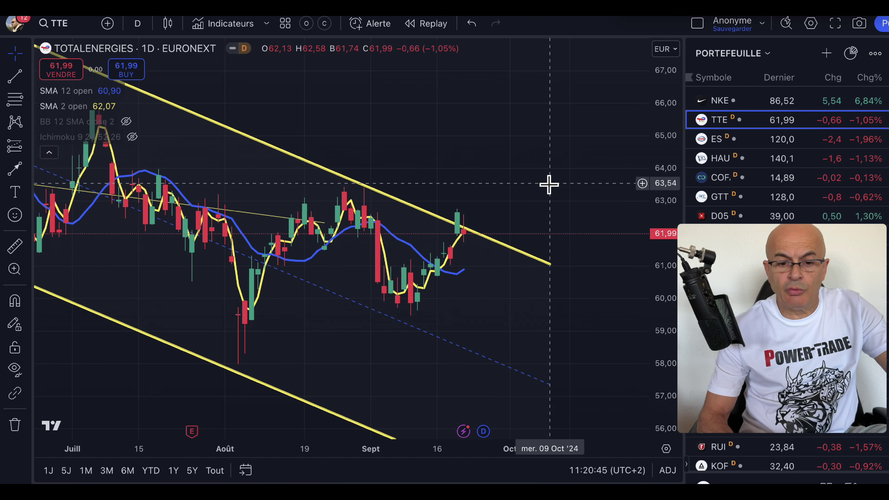
Step: Open the Esso (ES) daily chart and fit its 2024 price history, annotated trades and yellow descending channel into view
{"action": "left_click", "coordinate": [717, 139]}
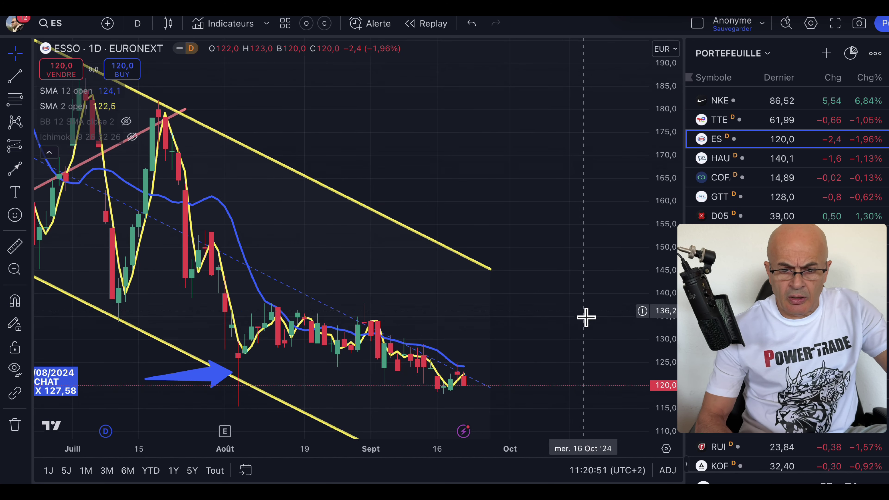
{"action": "left_click_drag", "start_coordinate": [572, 338], "coordinate": [603, 282]}
{"action": "scroll", "coordinate": [602, 281], "scroll_direction": "down", "scroll_amount": 10}
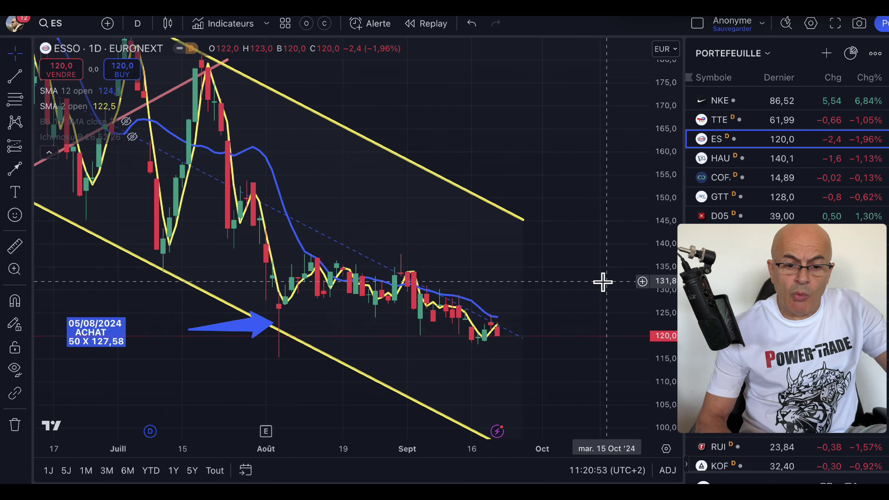
{"action": "scroll", "coordinate": [603, 281], "scroll_direction": "down", "scroll_amount": 2}
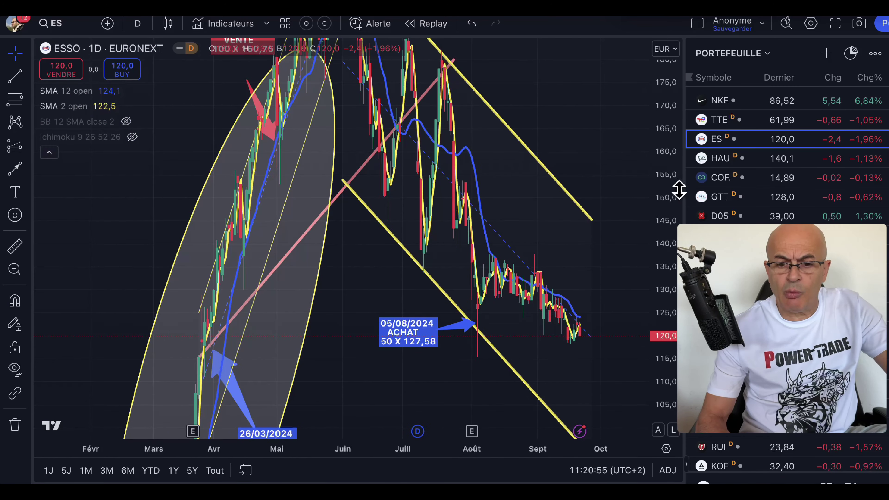
{"action": "left_click_drag", "start_coordinate": [664, 184], "coordinate": [635, 334]}
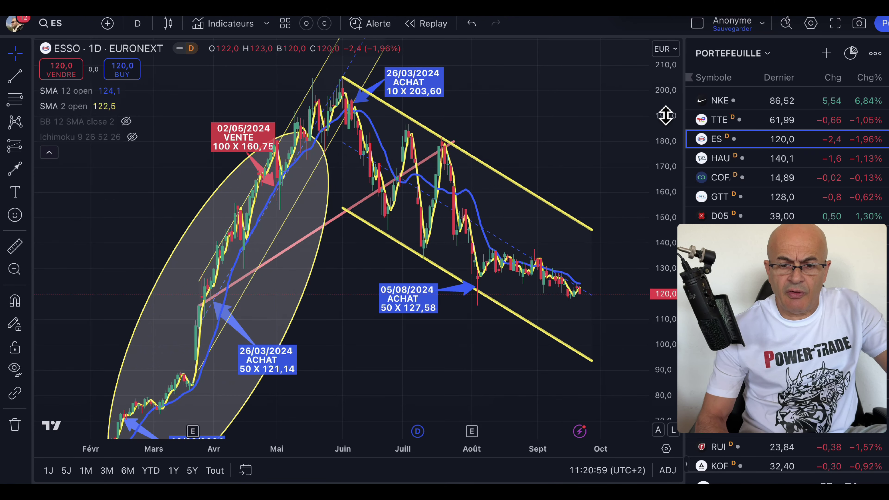
{"action": "left_click_drag", "start_coordinate": [665, 115], "coordinate": [641, 178]}
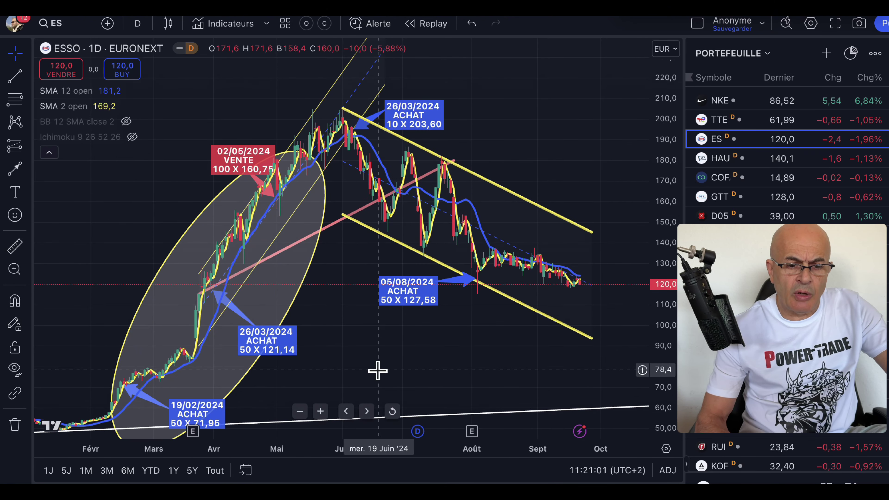
{"action": "left_click_drag", "start_coordinate": [378, 371], "coordinate": [375, 336]}
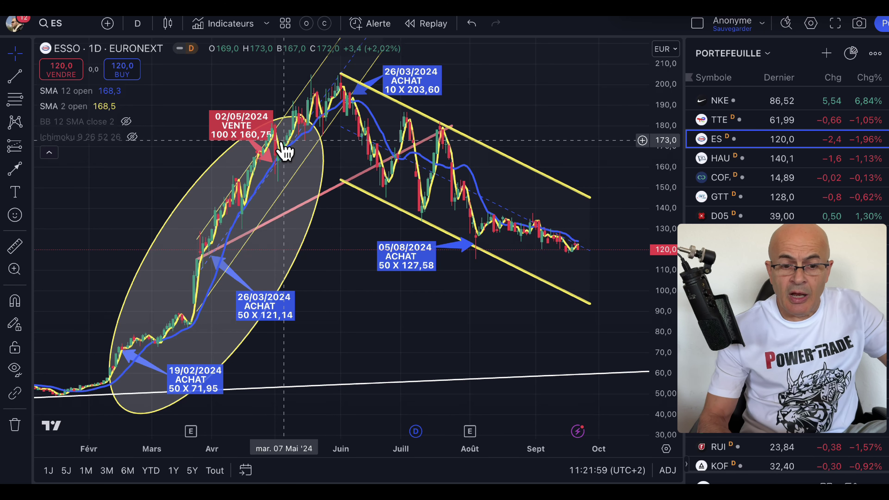
Step: Examine Esso's trades around the May peak and its August to September candles within the descending channel
{"action": "left_click", "coordinate": [317, 121]}
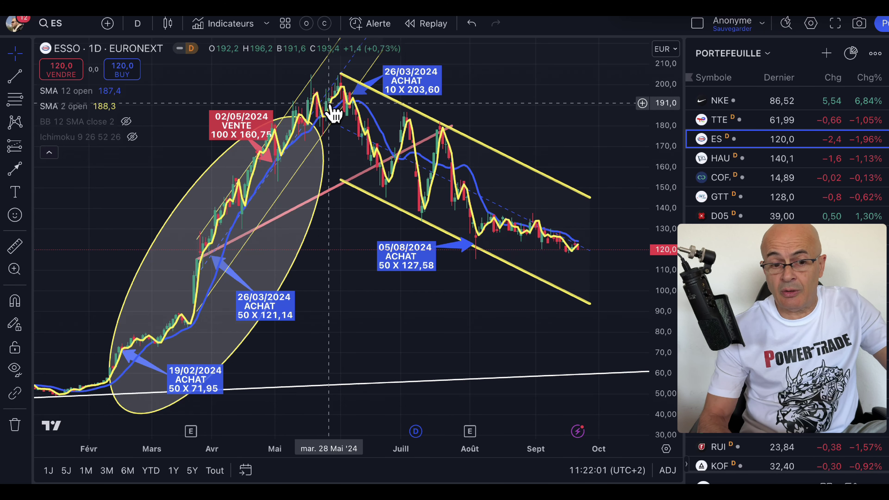
{"action": "left_click", "coordinate": [268, 158]}
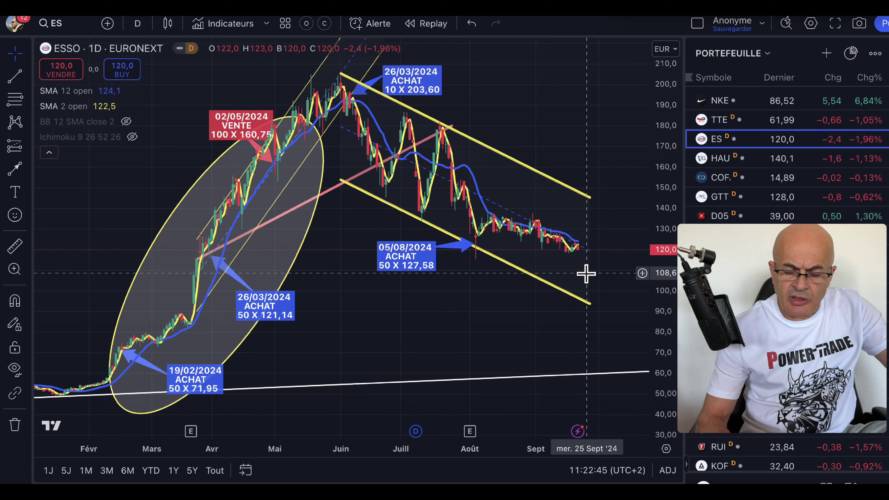
{"action": "scroll", "coordinate": [587, 273], "scroll_direction": "up", "scroll_amount": 5}
{"action": "left_click_drag", "start_coordinate": [671, 350], "coordinate": [595, 254]}
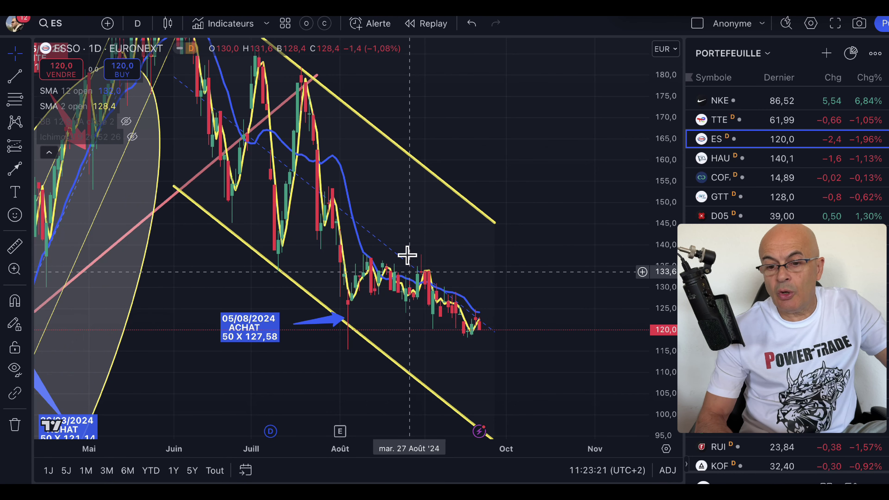
Step: Open the Hoegh Autoliners (HAUTO) daily chart and examine its price since mid-2023 within the orange rising channel
{"action": "left_click", "coordinate": [739, 161]}
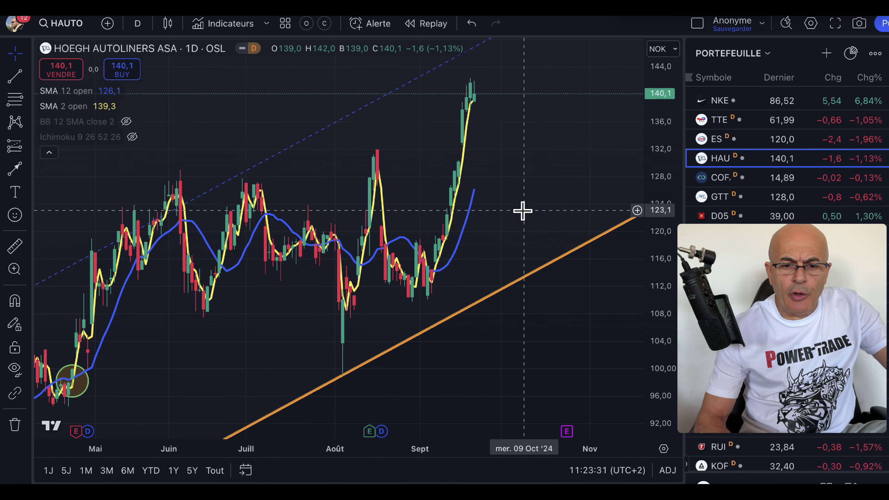
{"action": "left_click_drag", "start_coordinate": [667, 140], "coordinate": [639, 302]}
{"action": "left_click_drag", "start_coordinate": [665, 169], "coordinate": [635, 327]}
{"action": "scroll", "coordinate": [542, 306], "scroll_direction": "down", "scroll_amount": 6}
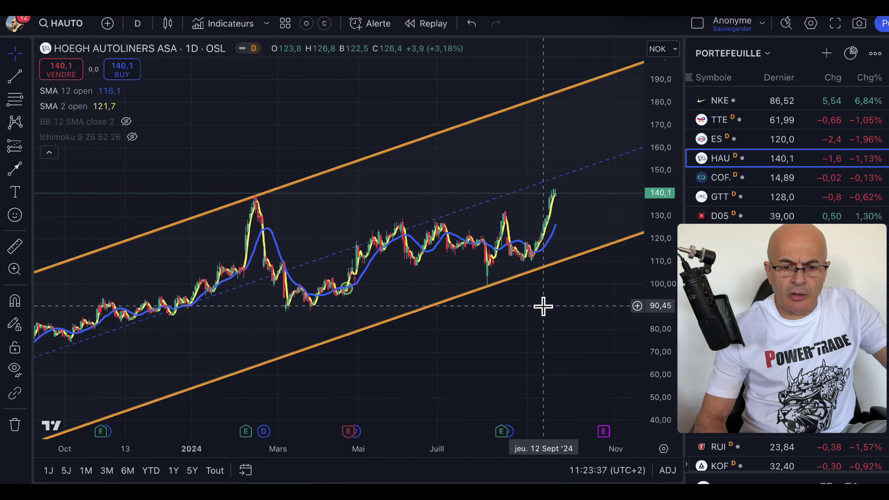
{"action": "scroll", "coordinate": [551, 297], "scroll_direction": "down", "scroll_amount": 4}
{"action": "left_click_drag", "start_coordinate": [598, 315], "coordinate": [560, 368]}
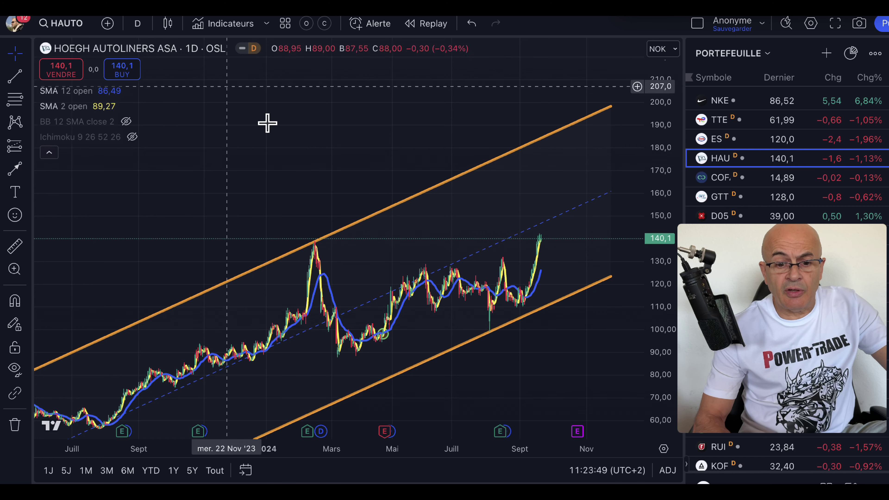
Step: Examine Hoegh Autoliners' August to September candles against the orange channel's dashed midline and lower line
{"action": "scroll", "coordinate": [544, 218], "scroll_direction": "up", "scroll_amount": 8}
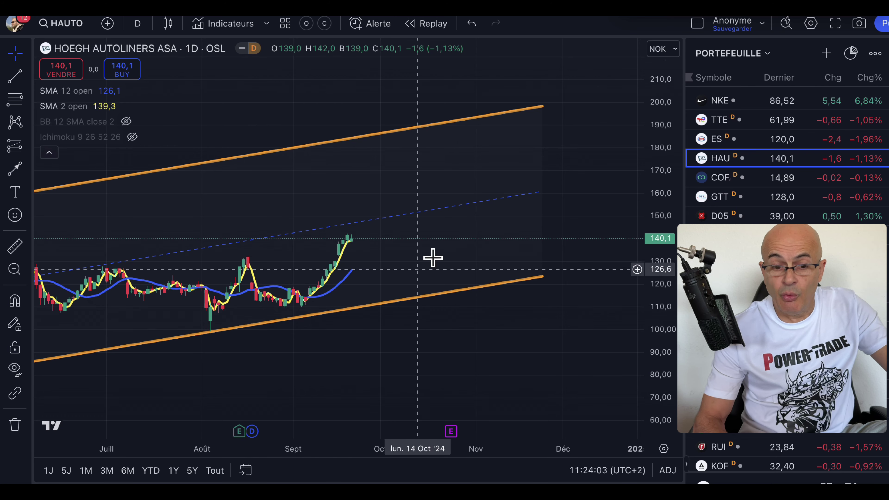
{"action": "scroll", "coordinate": [449, 242], "scroll_direction": "down", "scroll_amount": 5}
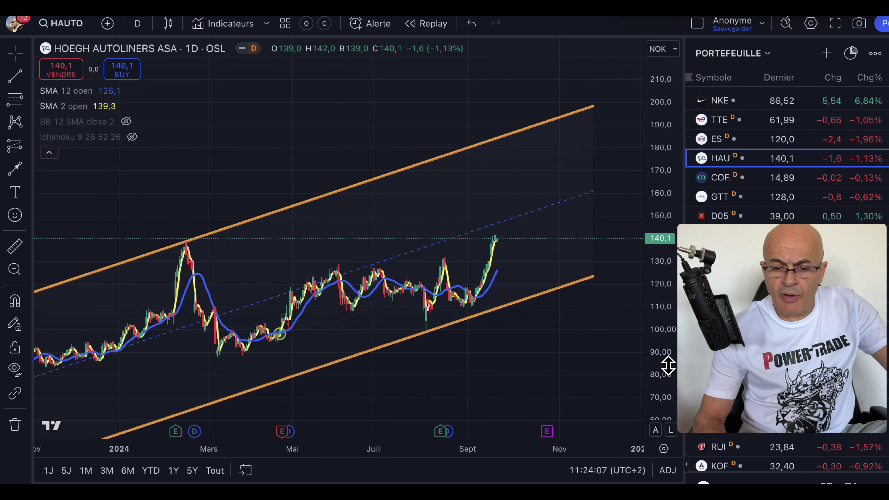
{"action": "left_click_drag", "start_coordinate": [660, 364], "coordinate": [655, 139]}
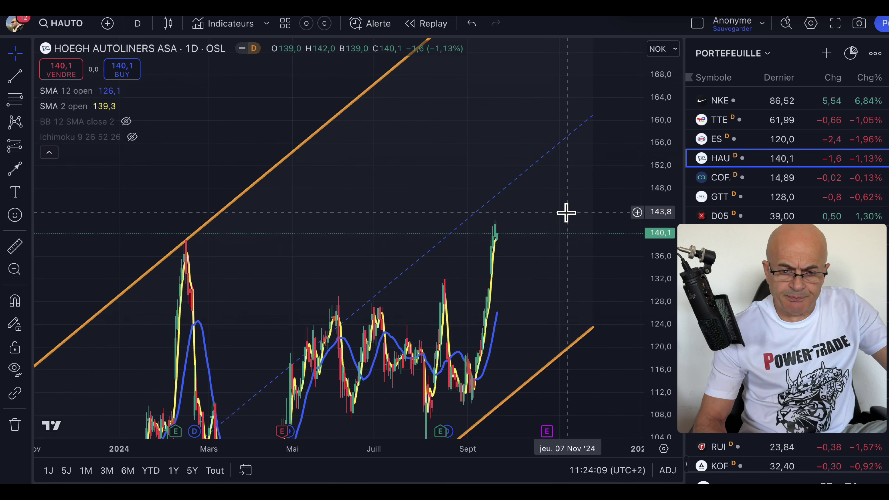
{"action": "scroll", "coordinate": [565, 213], "scroll_direction": "up", "scroll_amount": 5}
{"action": "left_click_drag", "start_coordinate": [368, 279], "coordinate": [582, 246]}
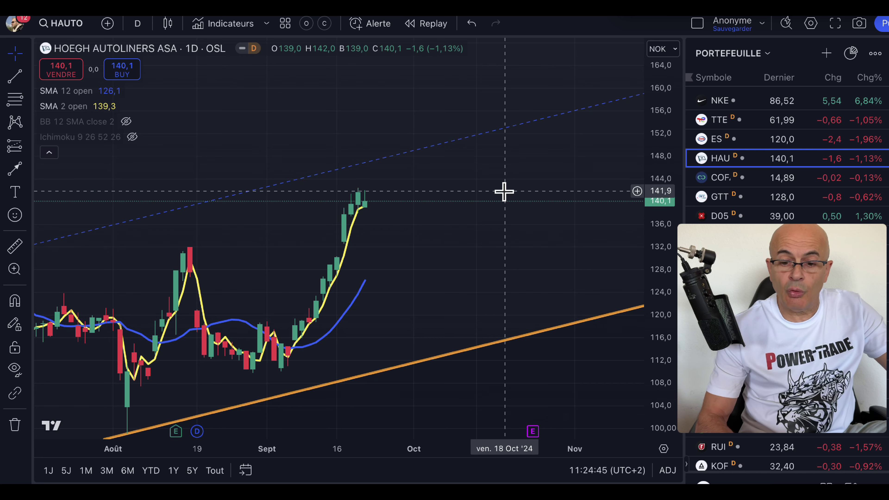
Step: Open the Coface (COFA) daily chart and examine its September candles against the short yellow rising line and blue support zone
{"action": "left_click", "coordinate": [730, 179]}
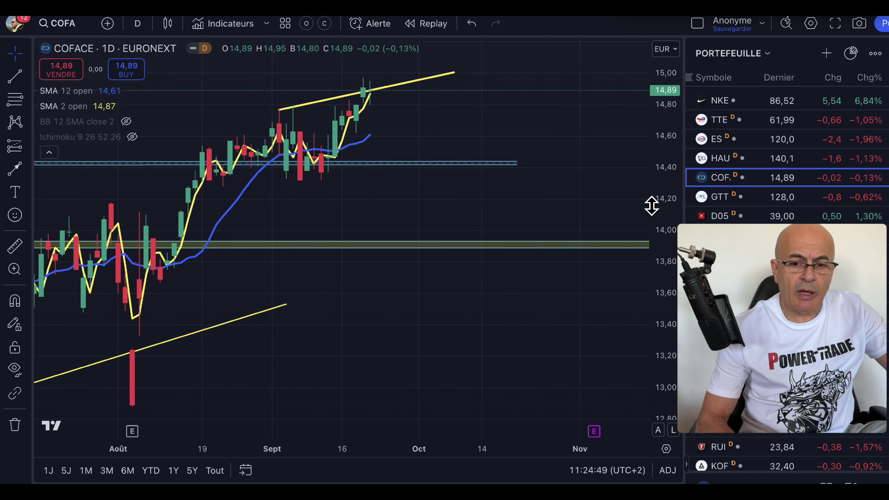
{"action": "left_click_drag", "start_coordinate": [664, 290], "coordinate": [662, 252]}
{"action": "left_click_drag", "start_coordinate": [433, 314], "coordinate": [514, 367]}
{"action": "left_click_drag", "start_coordinate": [516, 249], "coordinate": [542, 274]}
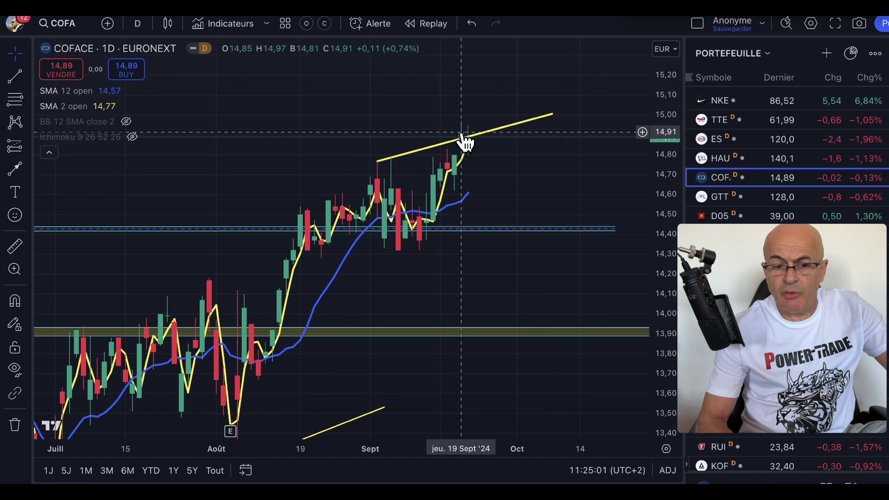
{"action": "left_click_drag", "start_coordinate": [665, 306], "coordinate": [665, 228]}
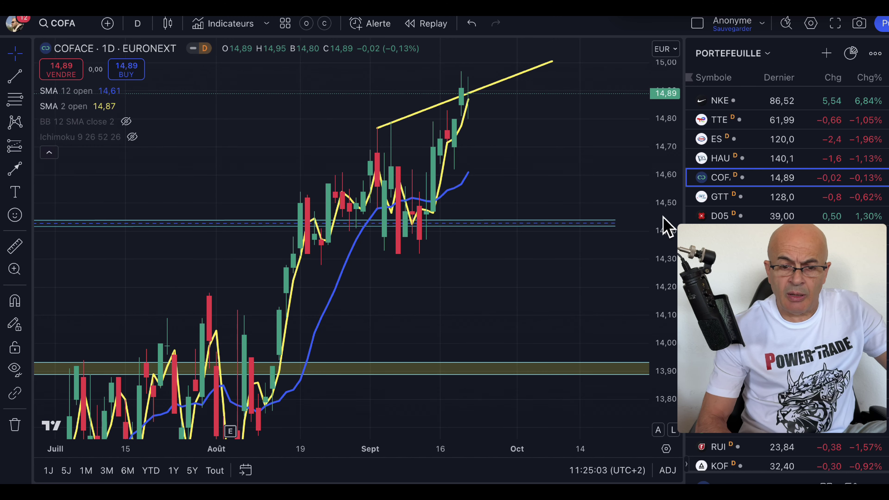
{"action": "left_click_drag", "start_coordinate": [569, 142], "coordinate": [569, 200]}
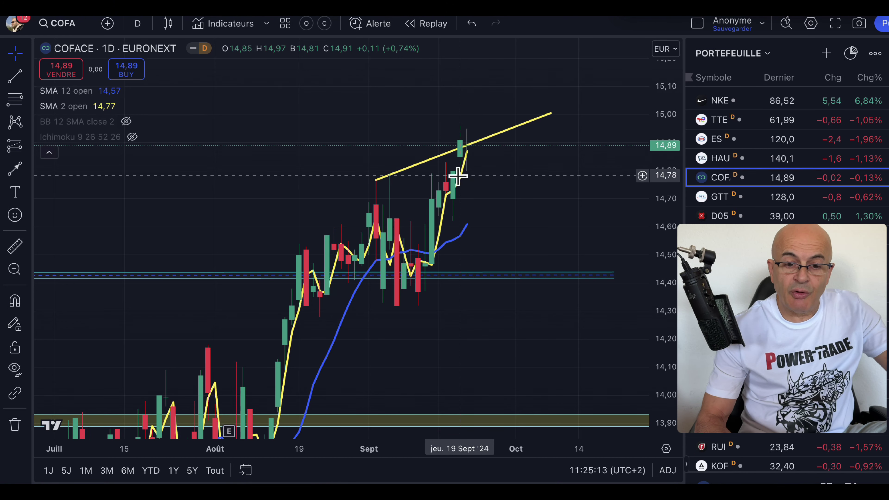
{"action": "scroll", "coordinate": [484, 168], "scroll_direction": "right", "scroll_amount": 5}
{"action": "scroll", "coordinate": [484, 169], "scroll_direction": "right", "scroll_amount": 1}
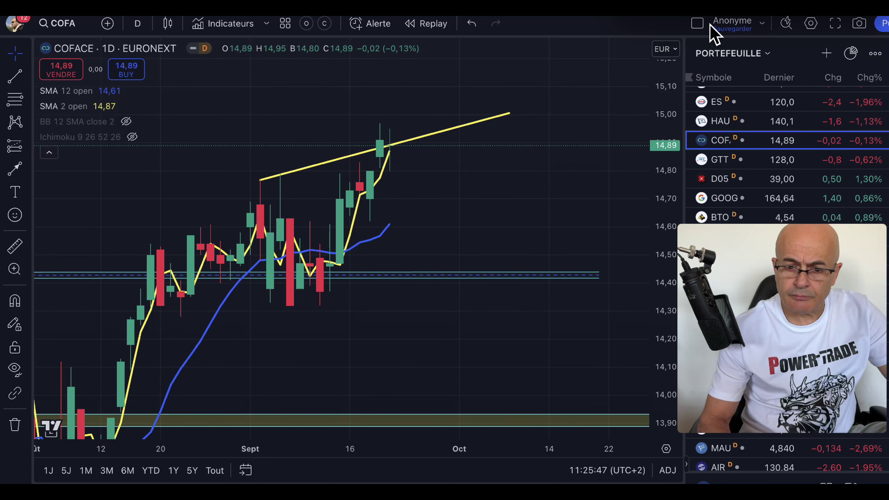
Step: Open the GTT daily chart and examine its price and past purchases against the orange rising line and yellow channel
{"action": "left_click", "coordinate": [712, 160]}
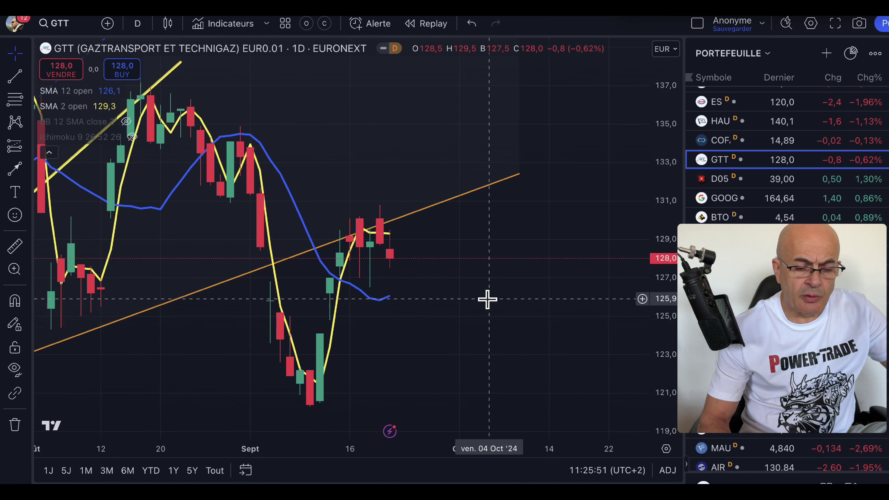
{"action": "scroll", "coordinate": [487, 299], "scroll_direction": "down", "scroll_amount": 5}
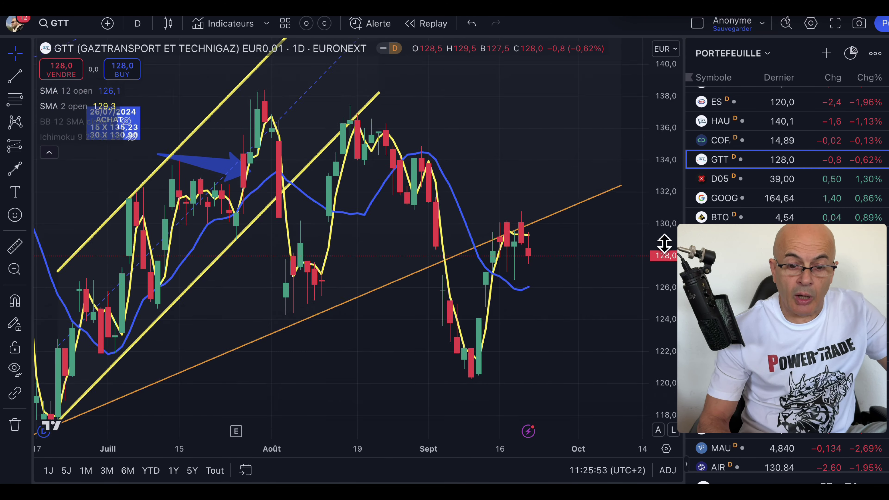
{"action": "left_click_drag", "start_coordinate": [666, 231], "coordinate": [643, 321]}
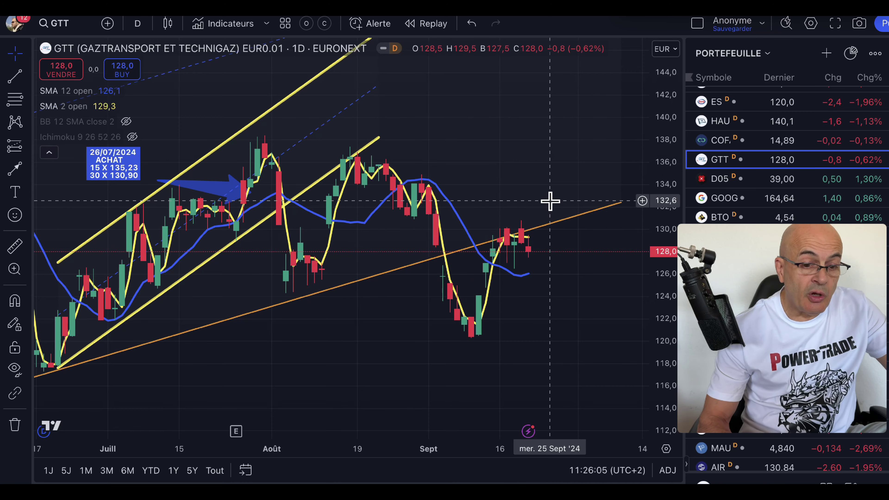
{"action": "scroll", "coordinate": [550, 201], "scroll_direction": "down", "scroll_amount": 5}
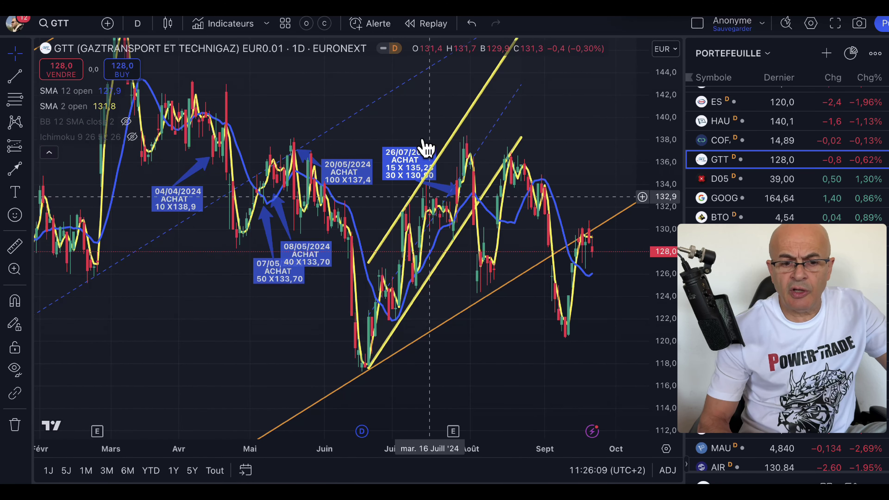
{"action": "left_click", "coordinate": [485, 193]}
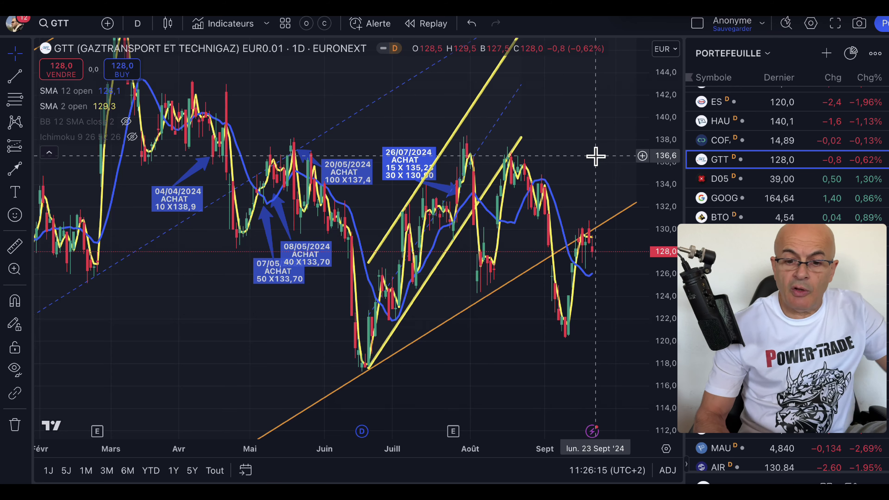
{"action": "scroll", "coordinate": [597, 156], "scroll_direction": "up", "scroll_amount": 5}
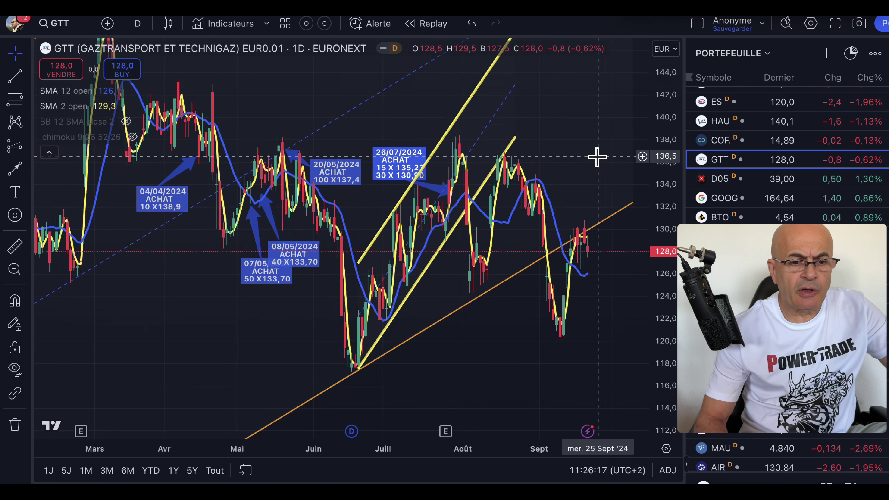
{"action": "scroll", "coordinate": [597, 157], "scroll_direction": "up", "scroll_amount": 1}
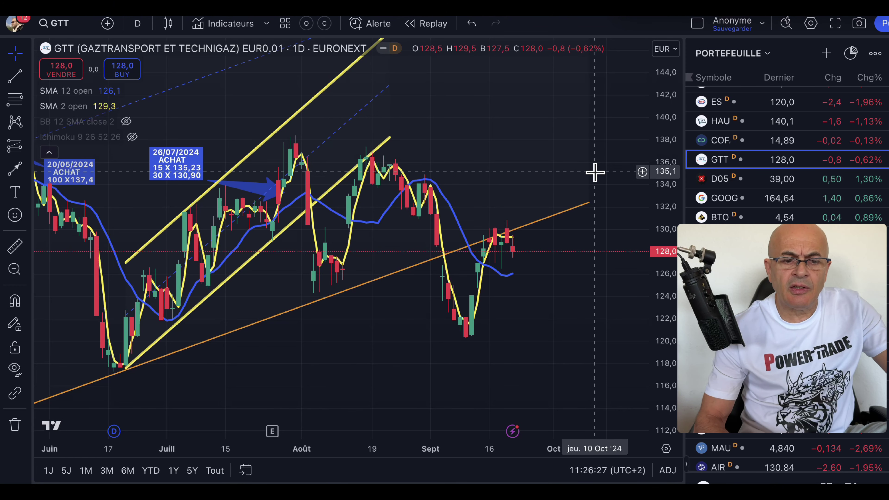
Step: Open the DBS (D05) daily chart and examine its August to September rise within the white channel
{"action": "left_click", "coordinate": [720, 179]}
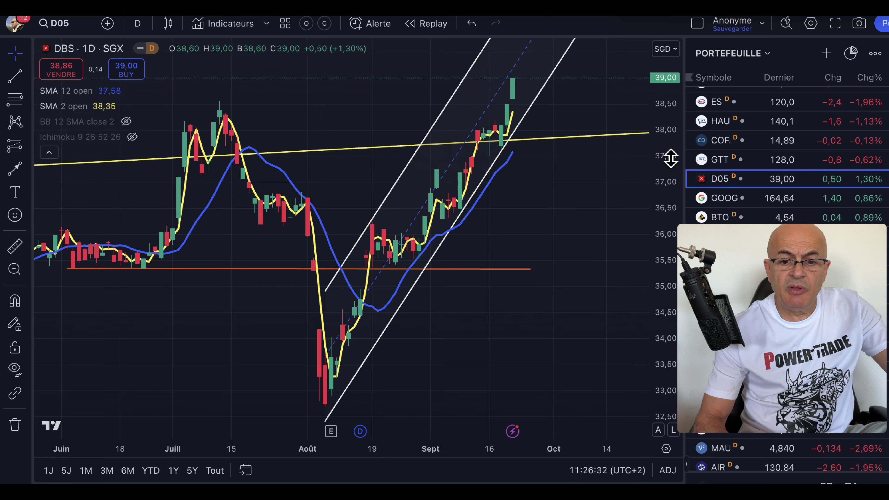
{"action": "left_click_drag", "start_coordinate": [671, 159], "coordinate": [627, 266]}
{"action": "scroll", "coordinate": [516, 268], "scroll_direction": "up", "scroll_amount": 6}
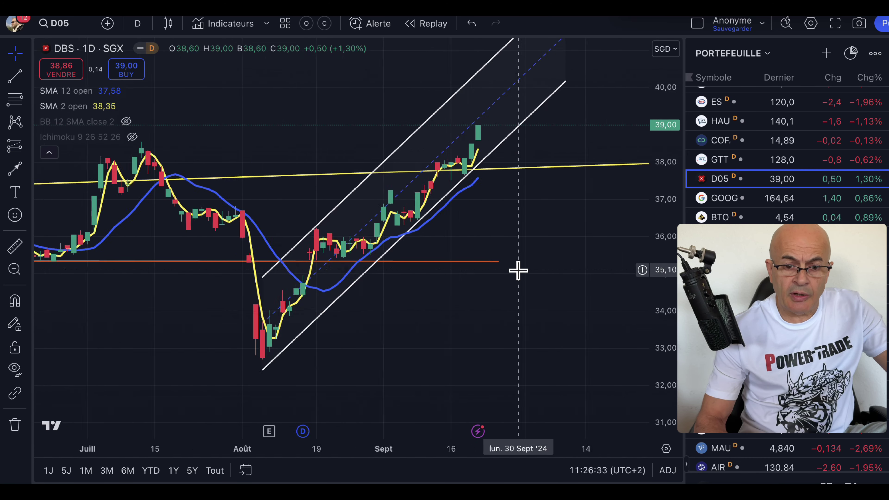
{"action": "left_click_drag", "start_coordinate": [403, 271], "coordinate": [582, 284]}
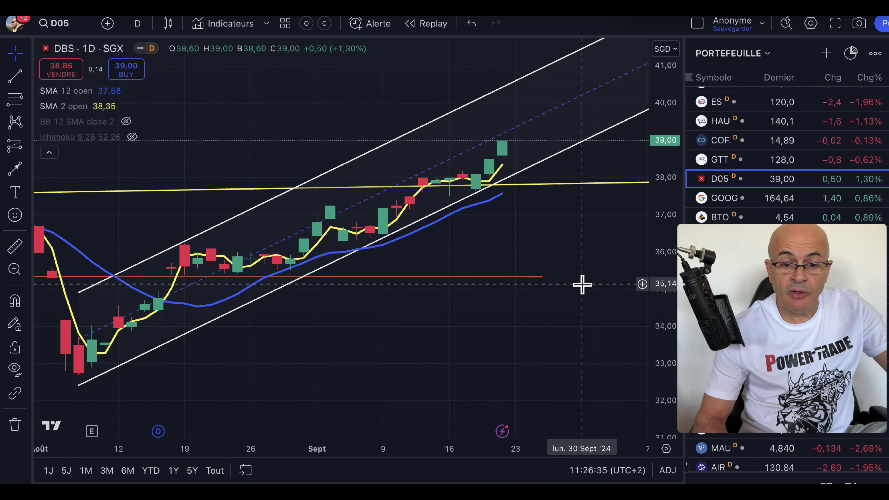
Step: Examine DBS's September candles against the June to July highs, the yellow rising line and the white channel
{"action": "left_click_drag", "start_coordinate": [477, 294], "coordinate": [552, 288]}
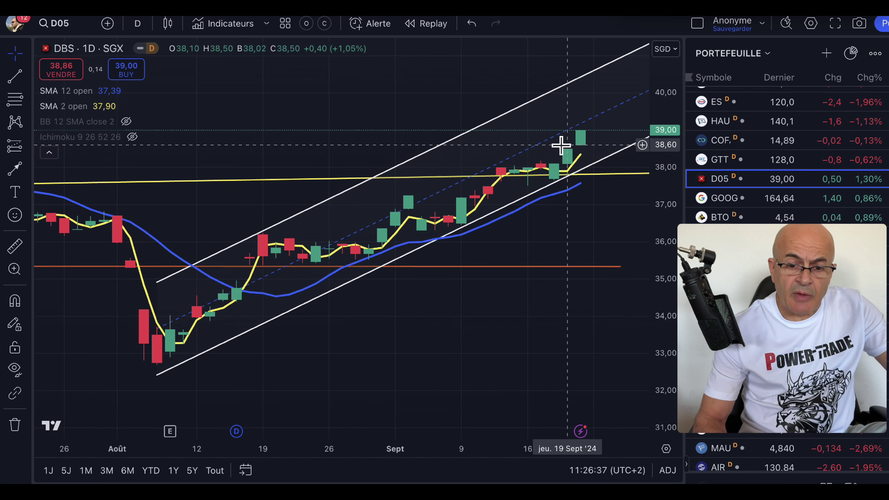
{"action": "scroll", "coordinate": [574, 158], "scroll_direction": "down", "scroll_amount": 6}
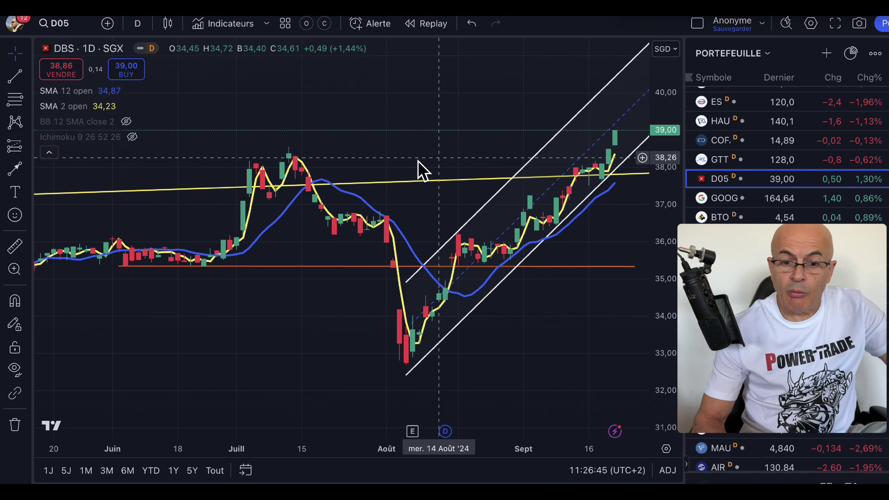
{"action": "left_click", "coordinate": [593, 152]}
{"action": "left_click", "coordinate": [599, 152]}
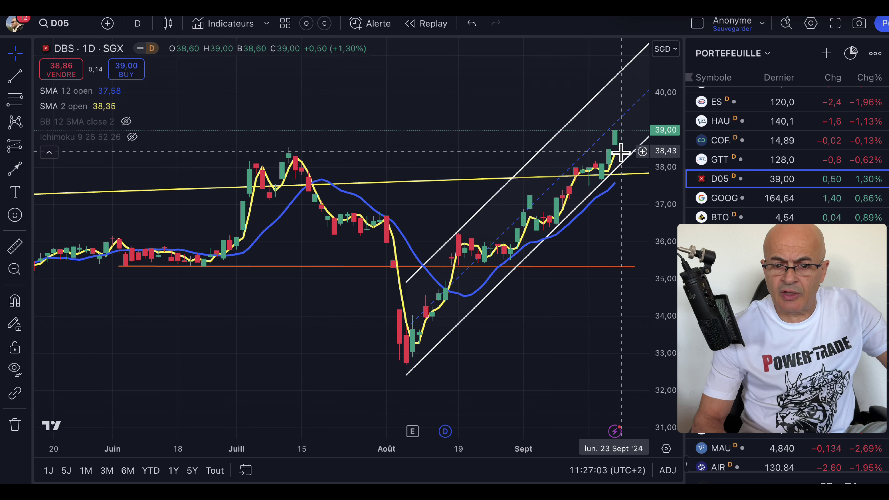
Step: Adjust the start point of DBS's long yellow rising trend line to about 28,37 at the April 2018 peak
{"action": "scroll", "coordinate": [583, 166], "scroll_direction": "down", "scroll_amount": 10}
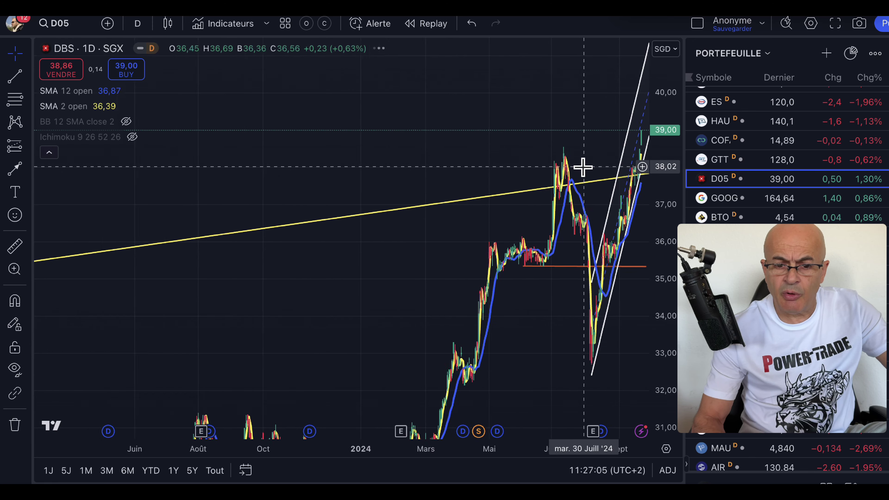
{"action": "scroll", "coordinate": [583, 167], "scroll_direction": "down", "scroll_amount": 10}
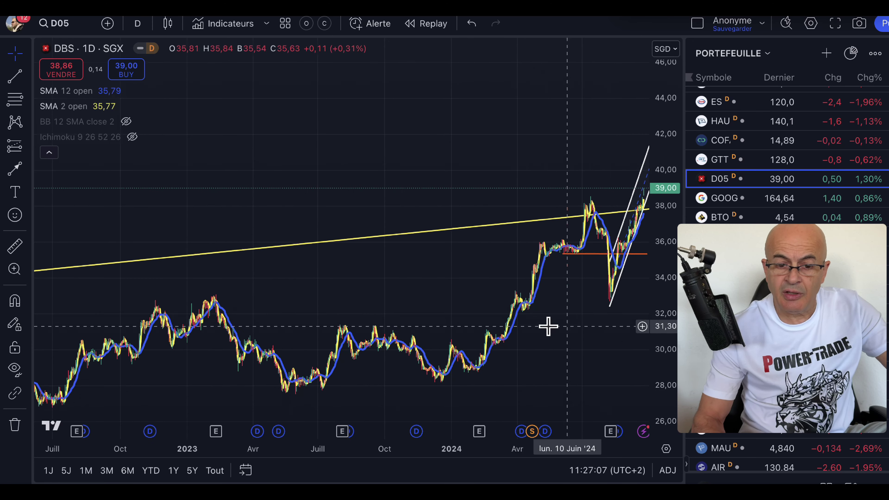
{"action": "scroll", "coordinate": [539, 301], "scroll_direction": "down", "scroll_amount": 10}
{"action": "left_click_drag", "start_coordinate": [564, 189], "coordinate": [526, 111]}
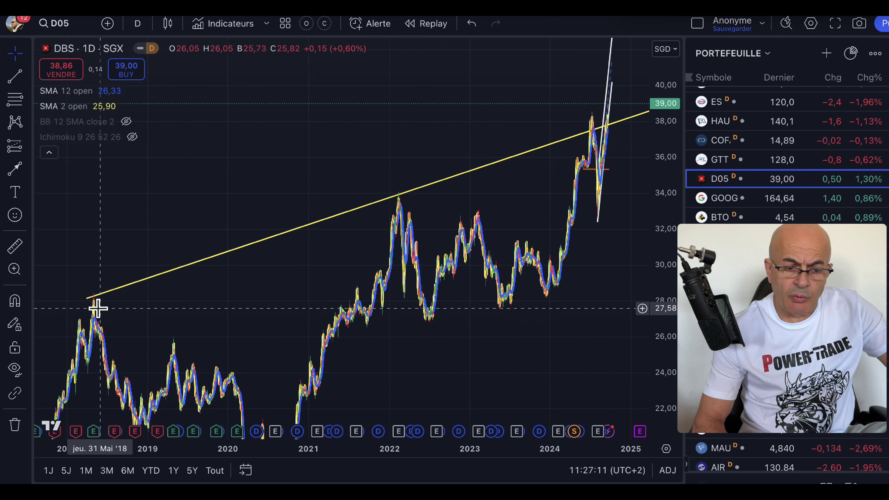
{"action": "left_click", "coordinate": [88, 298]}
{"action": "left_click_drag", "start_coordinate": [87, 298], "coordinate": [91, 295]}
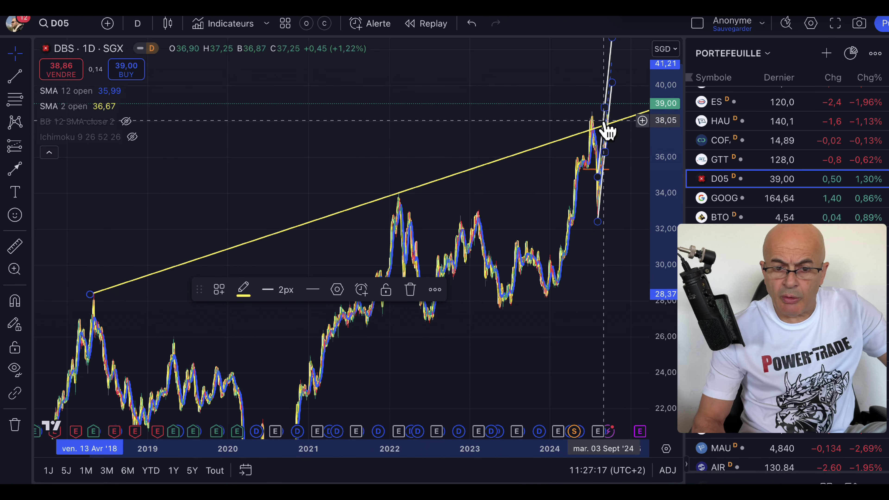
Step: Examine DBS's recent candles against the adjusted yellow trend line and the white rising channel extending past September
{"action": "scroll", "coordinate": [532, 206], "scroll_direction": "up", "scroll_amount": 5}
{"action": "scroll", "coordinate": [532, 206], "scroll_direction": "up", "scroll_amount": 5}
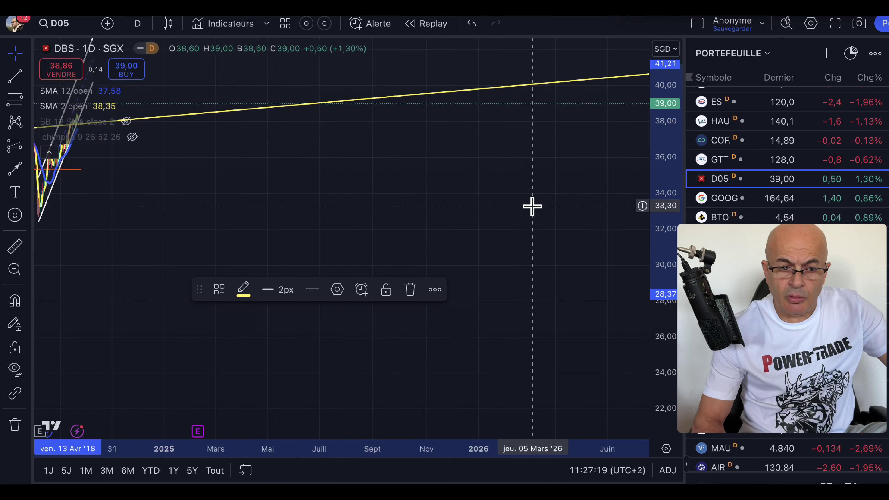
{"action": "left_click_drag", "start_coordinate": [393, 215], "coordinate": [640, 299]}
{"action": "scroll", "coordinate": [520, 262], "scroll_direction": "up", "scroll_amount": 3}
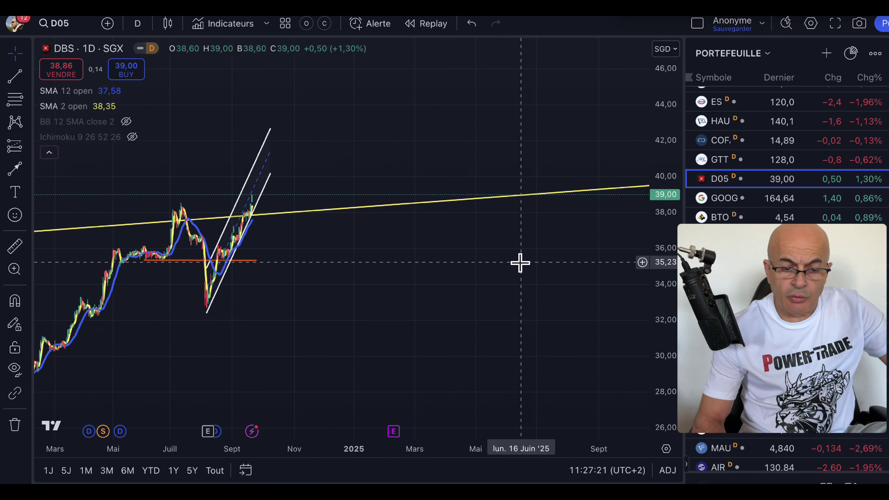
{"action": "left_click_drag", "start_coordinate": [351, 306], "coordinate": [611, 308]}
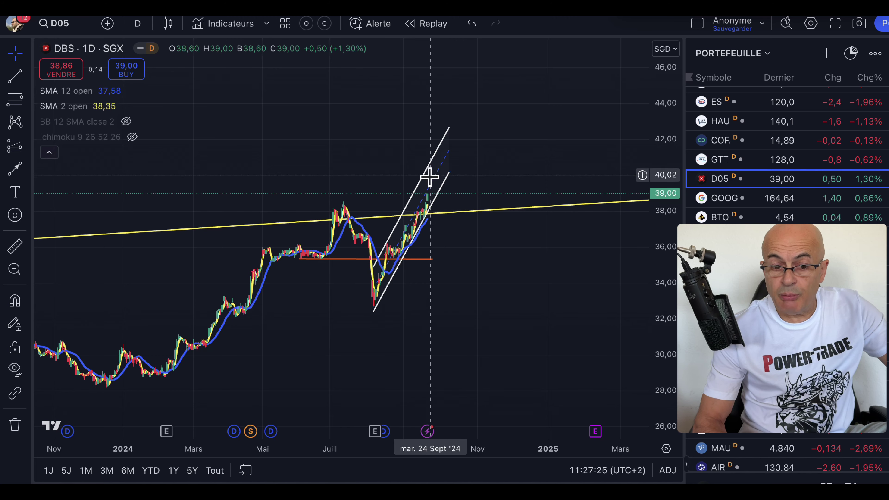
{"action": "scroll", "coordinate": [472, 236], "scroll_direction": "up", "scroll_amount": 5}
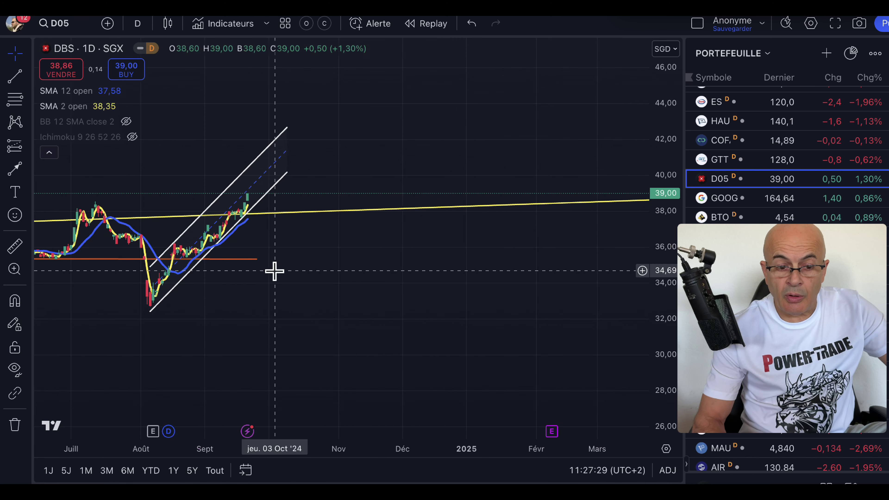
{"action": "left_click_drag", "start_coordinate": [398, 268], "coordinate": [539, 223]}
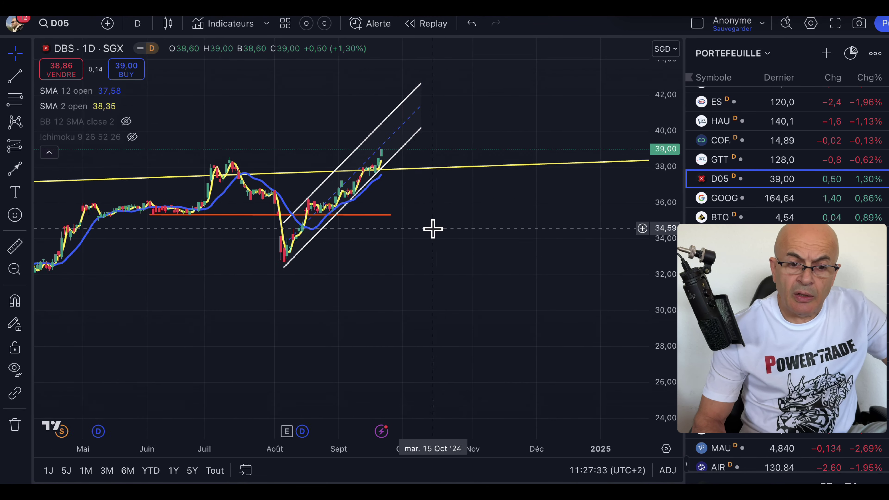
{"action": "scroll", "coordinate": [433, 228], "scroll_direction": "right", "scroll_amount": 5}
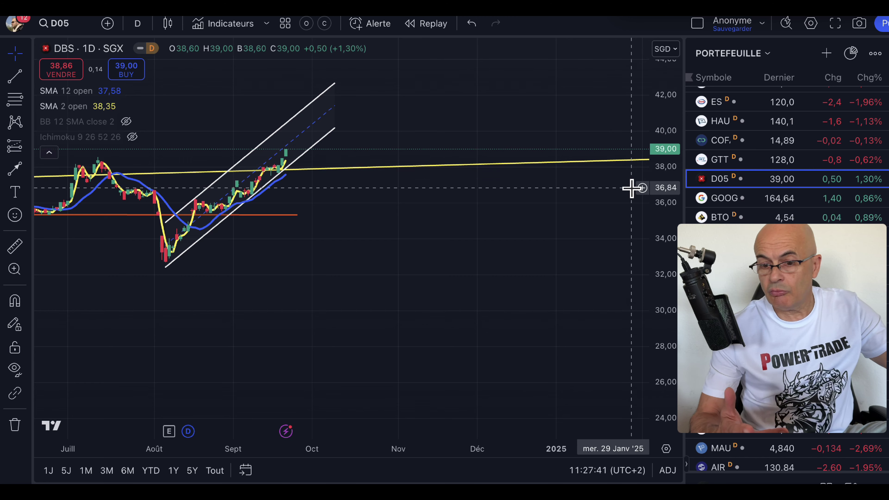
Step: Open the Alphabet (GOOG) daily chart and examine its September candles against the yellow falling channel's upper line
{"action": "left_click", "coordinate": [760, 203]}
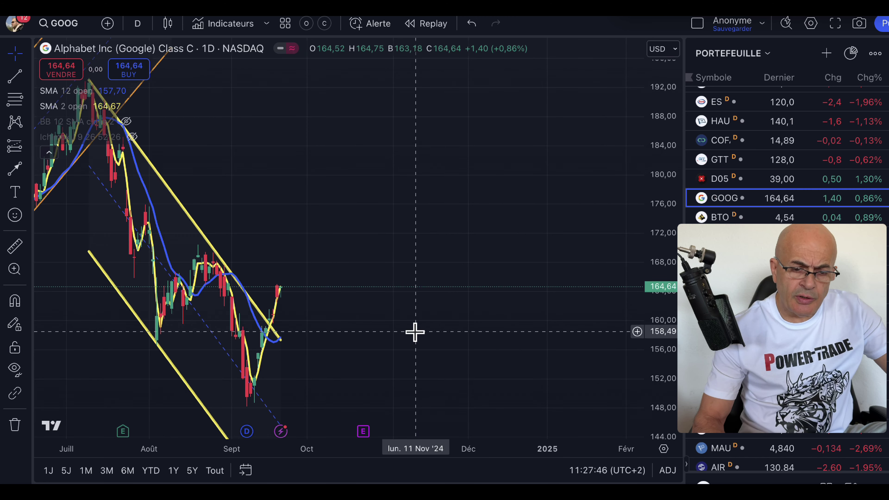
{"action": "scroll", "coordinate": [476, 316], "scroll_direction": "down", "scroll_amount": 2}
{"action": "scroll", "coordinate": [477, 315], "scroll_direction": "down", "scroll_amount": 2}
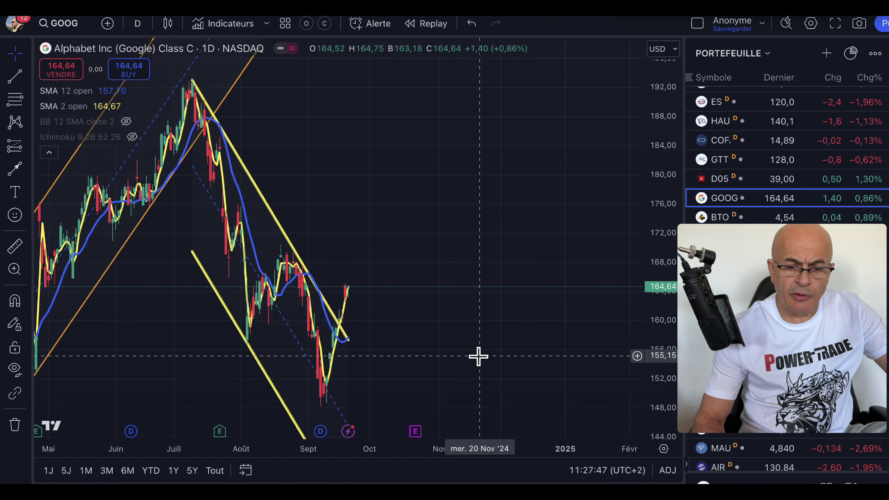
{"action": "scroll", "coordinate": [477, 356], "scroll_direction": "up", "scroll_amount": 3}
{"action": "left_click_drag", "start_coordinate": [282, 302], "coordinate": [584, 253]}
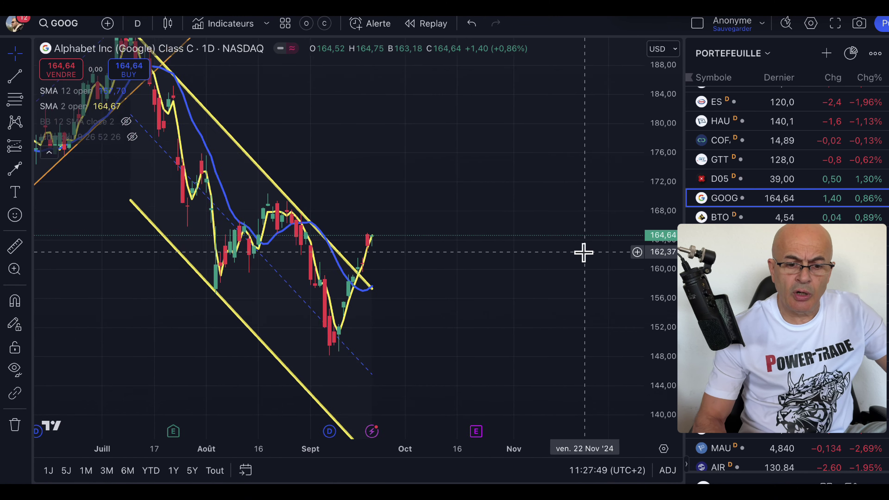
{"action": "scroll", "coordinate": [389, 318], "scroll_direction": "up", "scroll_amount": 3}
{"action": "left_click_drag", "start_coordinate": [389, 318], "coordinate": [645, 318]}
{"action": "left_click_drag", "start_coordinate": [486, 318], "coordinate": [619, 330]}
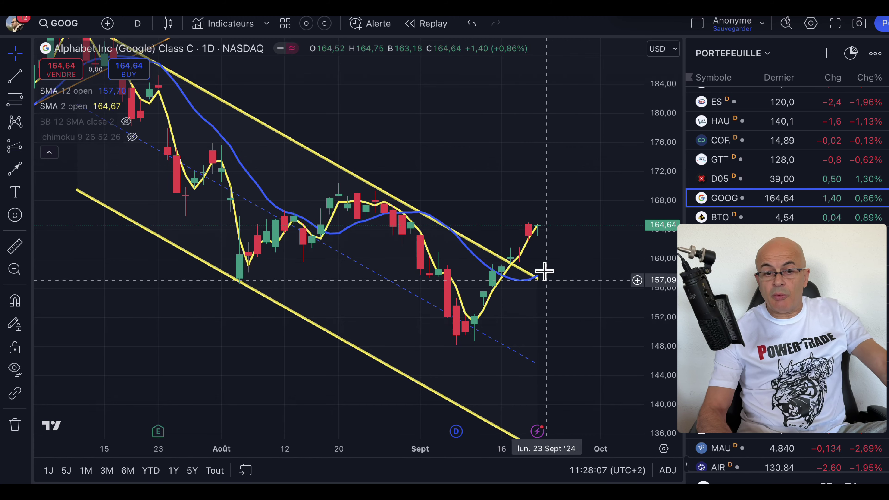
{"action": "scroll", "coordinate": [552, 232], "scroll_direction": "up", "scroll_amount": 2}
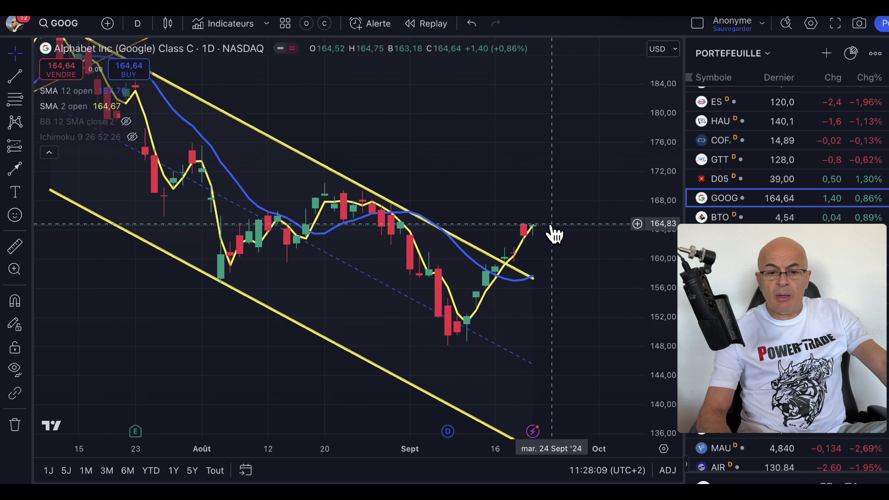
{"action": "left_click_drag", "start_coordinate": [665, 341], "coordinate": [664, 233]}
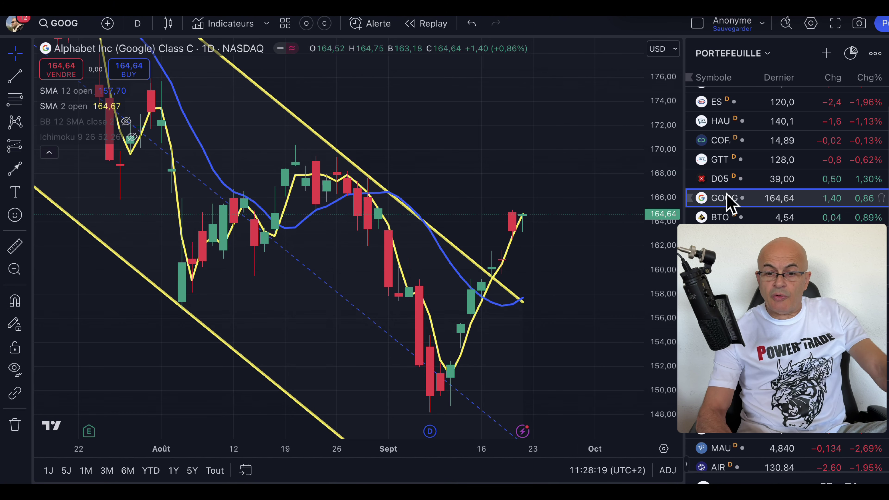
Step: Open the B2Gold (BTO) daily chart and examine its September candles against the yellow falling line
{"action": "left_click", "coordinate": [721, 217]}
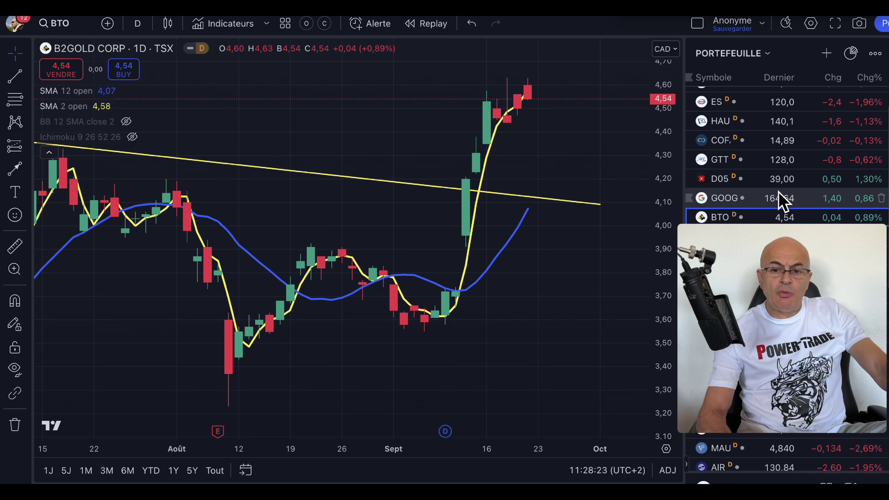
{"action": "scroll", "coordinate": [782, 198], "scroll_direction": "down", "scroll_amount": 3}
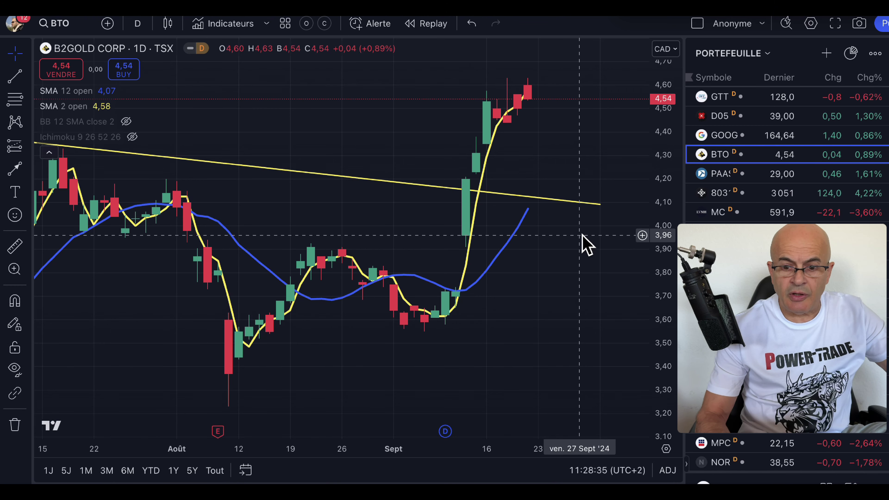
{"action": "left_click_drag", "start_coordinate": [583, 232], "coordinate": [582, 310]}
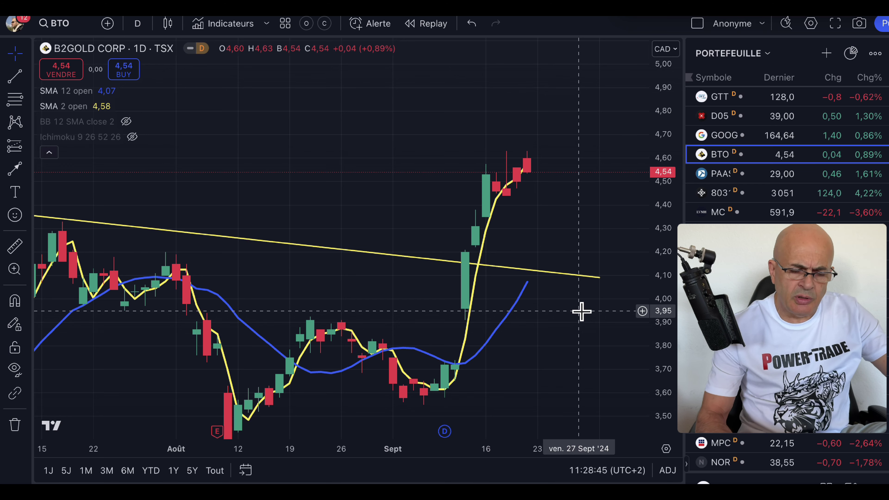
{"action": "scroll", "coordinate": [583, 308], "scroll_direction": "up", "scroll_amount": 2}
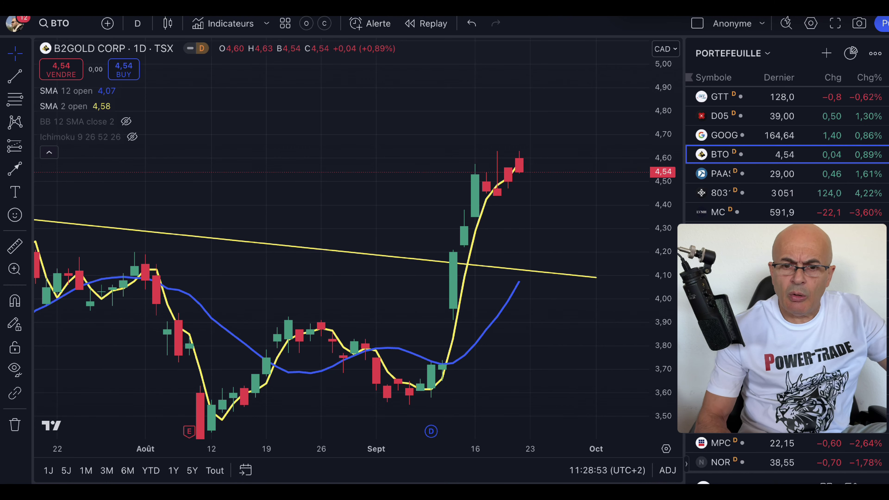
Step: Switch to the POWER-TRADE spreadsheet in Google Sheets and review the 2024 portfolio positions
{"action": "key", "text": "super+Tab"}
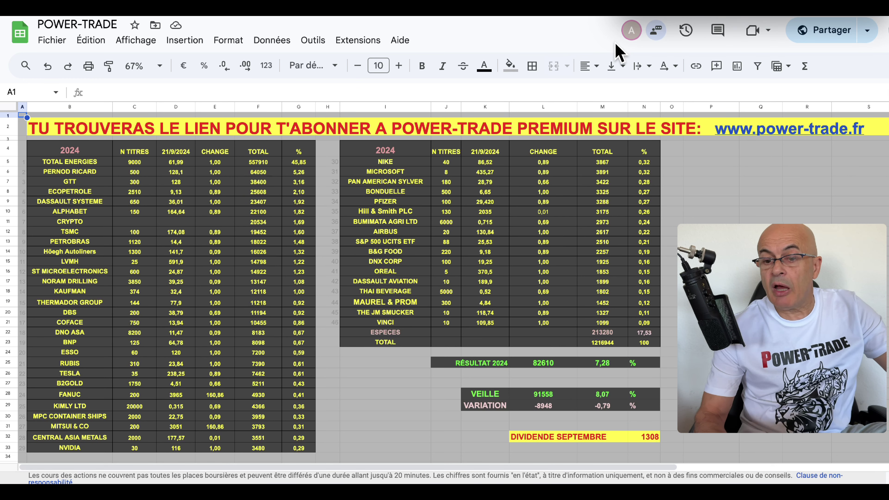
{"action": "mouse_move", "coordinate": [620, 16]}
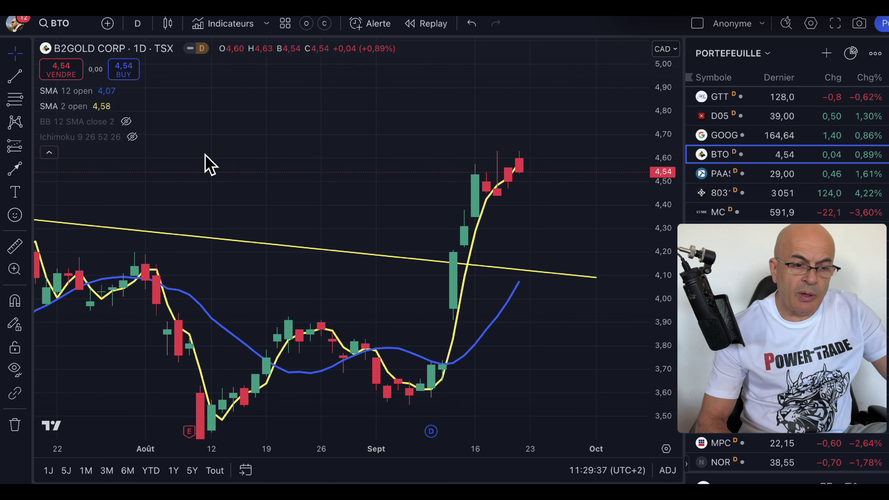
Step: Back in TradingView, show the Bollinger Bands on the B2Gold chart for inspection and hide them again
{"action": "left_click", "coordinate": [125, 122]}
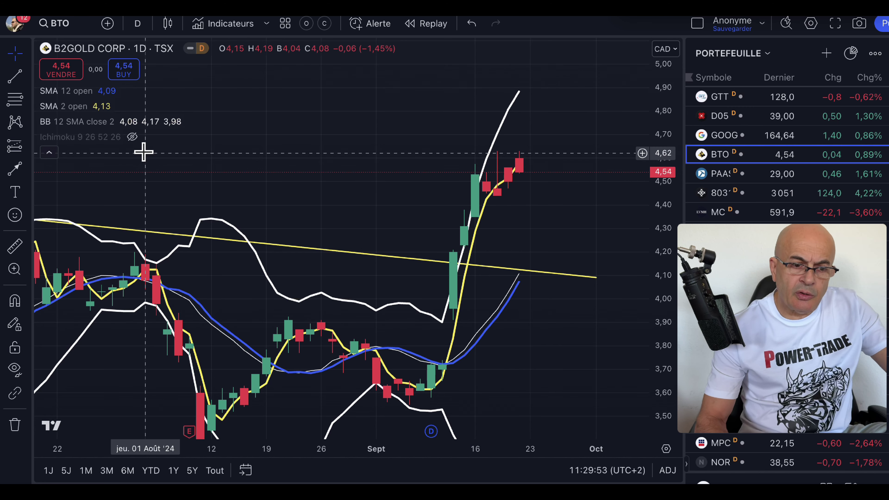
{"action": "mouse_move", "coordinate": [117, 145]}
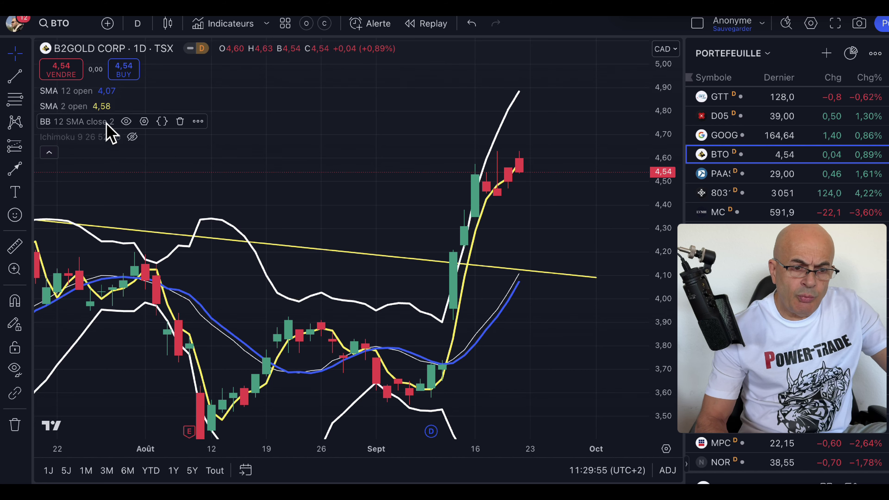
{"action": "left_click", "coordinate": [126, 121]}
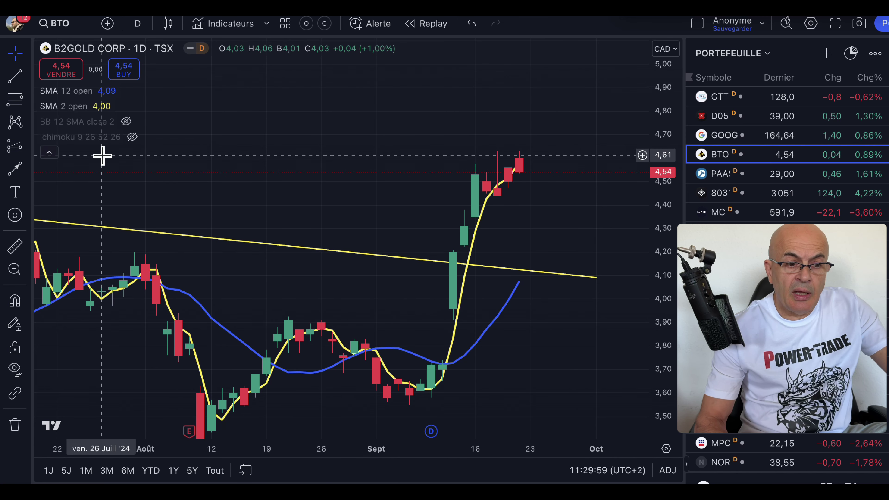
Step: Show the Ichimoku indicator on the B2Gold chart, examine price against its cloud, and hide it again
{"action": "mouse_move", "coordinate": [132, 146]}
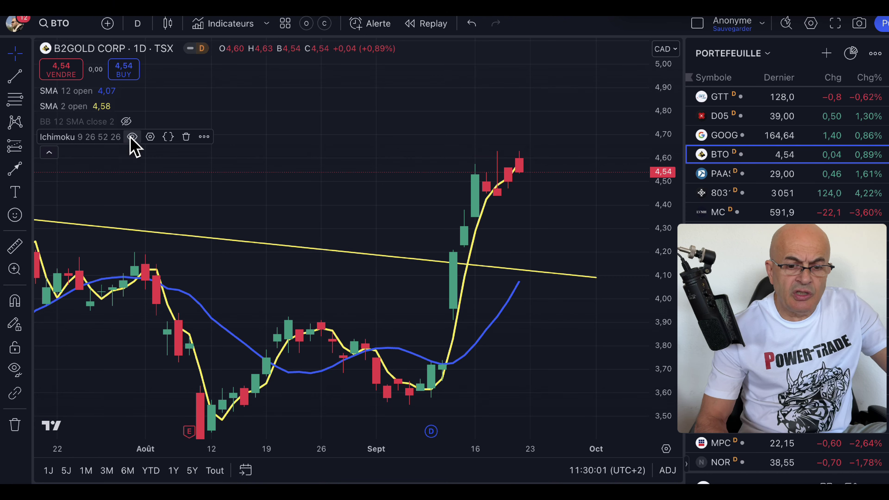
{"action": "left_click", "coordinate": [132, 136]}
{"action": "left_click", "coordinate": [132, 137]}
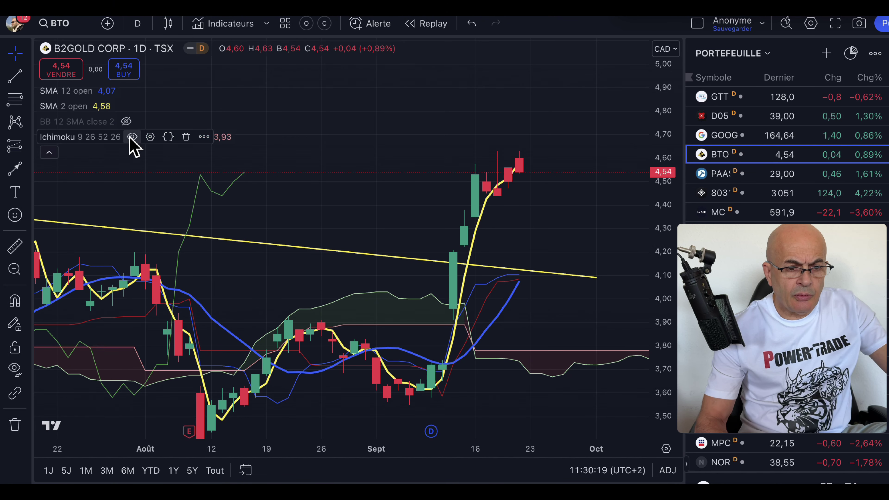
{"action": "left_click", "coordinate": [132, 137]}
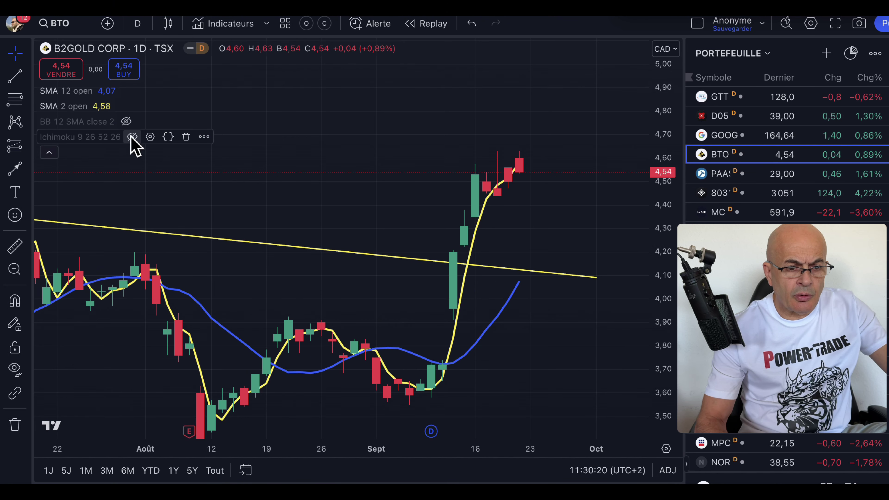
Step: Review the Pan American Silver (PAAS) daily chart and examine Mitsui & Co (8031) against its orange rising channel
{"action": "left_click", "coordinate": [735, 172]}
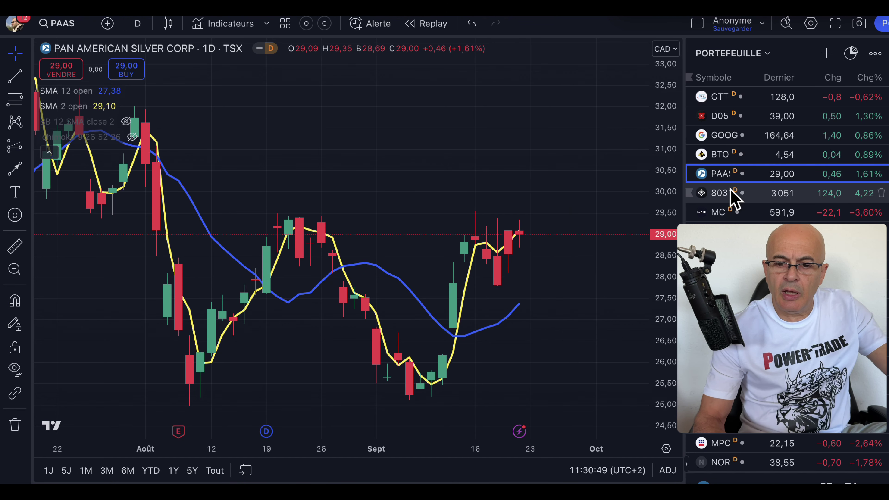
{"action": "left_click", "coordinate": [732, 205]}
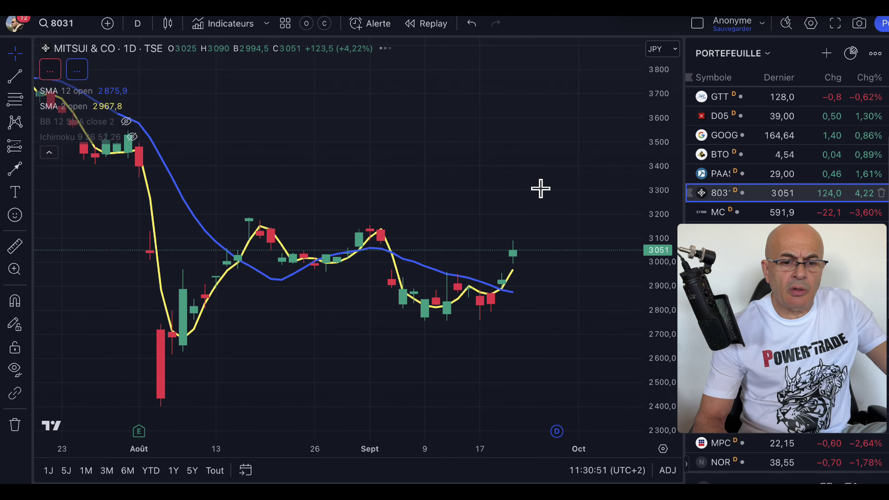
{"action": "scroll", "coordinate": [559, 212], "scroll_direction": "down", "scroll_amount": 4}
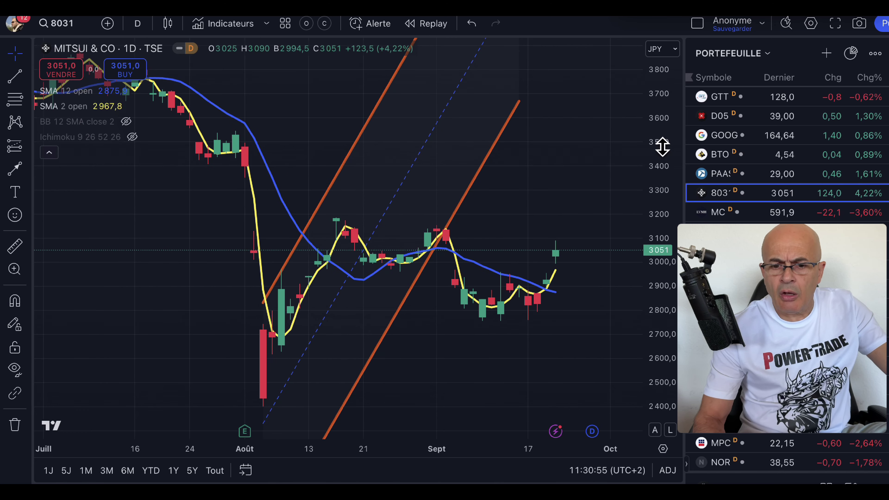
{"action": "left_click_drag", "start_coordinate": [663, 146], "coordinate": [658, 303]}
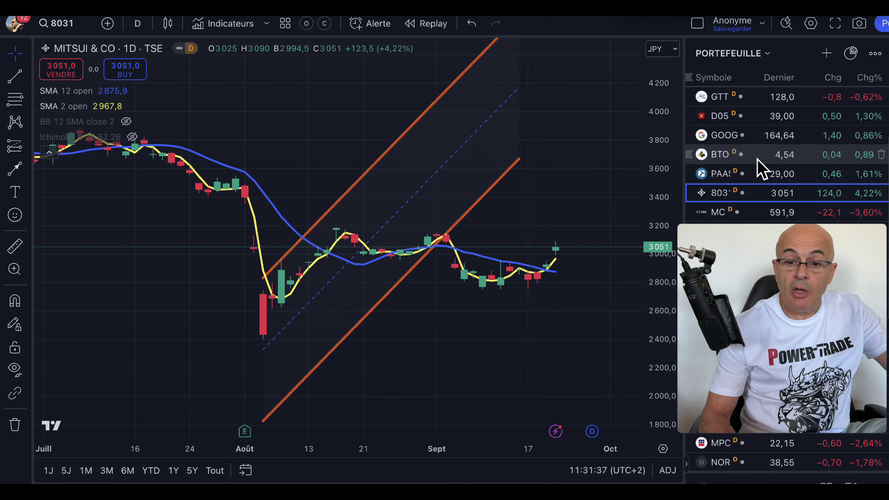
Step: Open the LVMH (MC) daily chart from the portfolio list and examine the decline since March within its orange descending channel
{"action": "scroll", "coordinate": [762, 168], "scroll_direction": "down", "scroll_amount": 2}
{"action": "scroll", "coordinate": [760, 168], "scroll_direction": "down", "scroll_amount": 1}
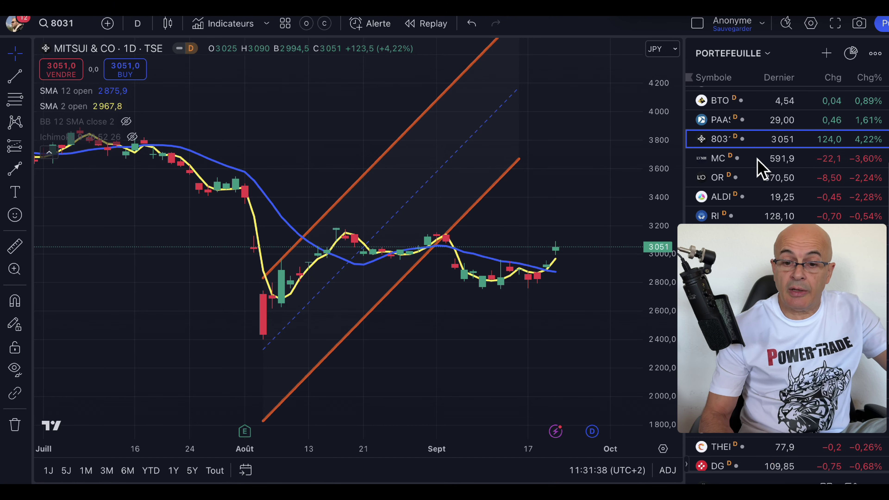
{"action": "left_click", "coordinate": [718, 159]}
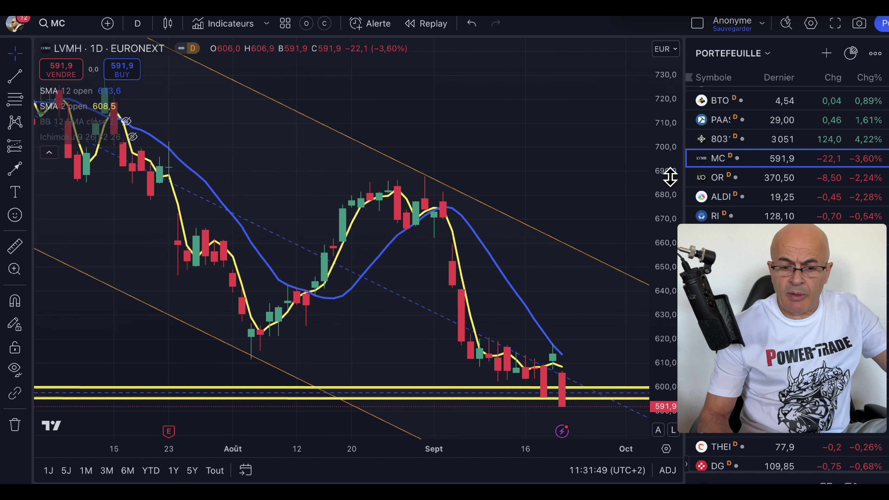
{"action": "left_click_drag", "start_coordinate": [670, 157], "coordinate": [659, 250]}
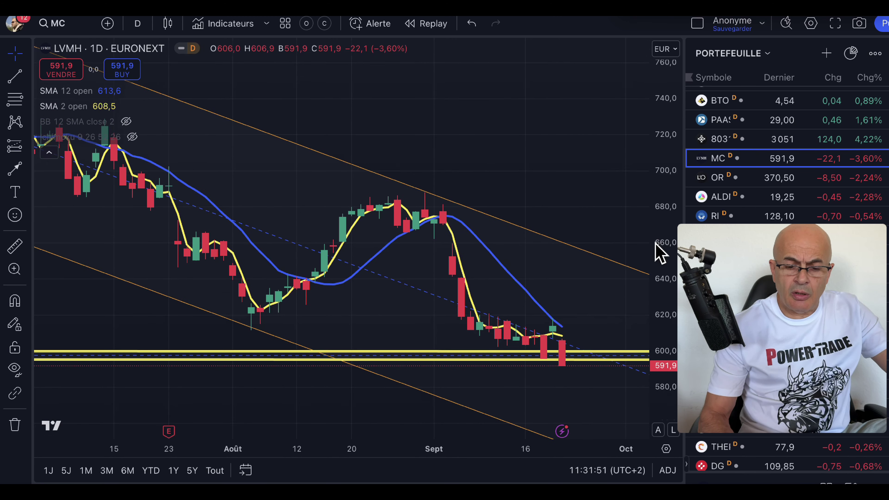
{"action": "scroll", "coordinate": [535, 270], "scroll_direction": "down", "scroll_amount": 10}
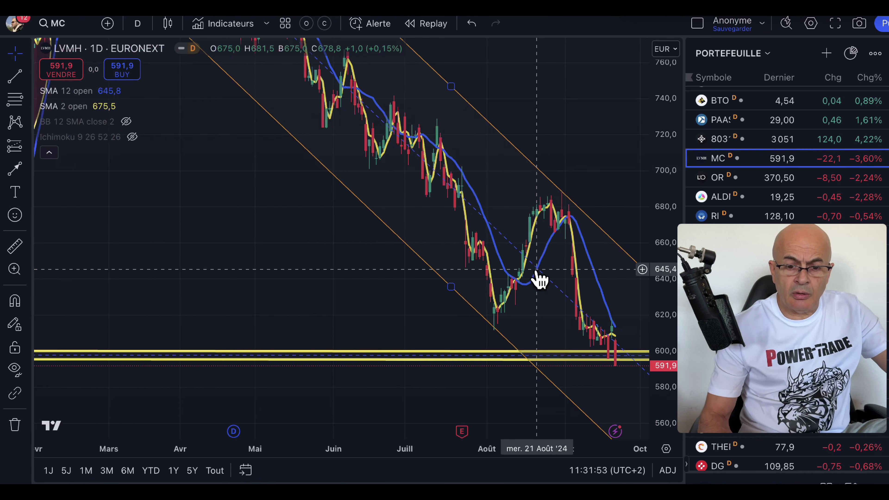
{"action": "left_click_drag", "start_coordinate": [671, 129], "coordinate": [637, 342]}
{"action": "left_click_drag", "start_coordinate": [594, 129], "coordinate": [533, 172]}
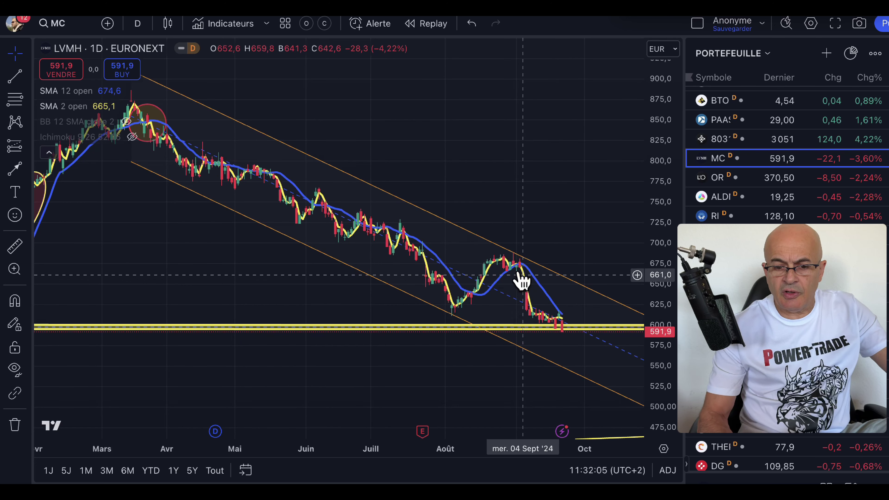
{"action": "left_click_drag", "start_coordinate": [573, 325], "coordinate": [574, 328]}
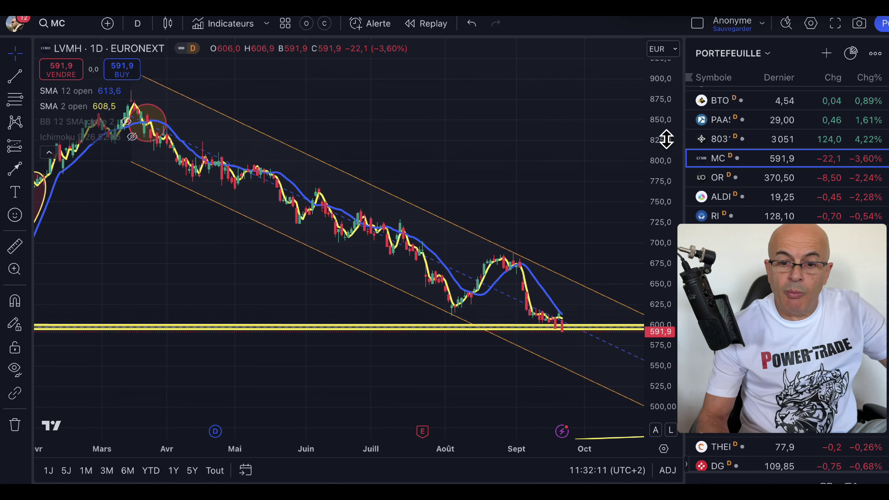
{"action": "left_click_drag", "start_coordinate": [664, 131], "coordinate": [664, 229]}
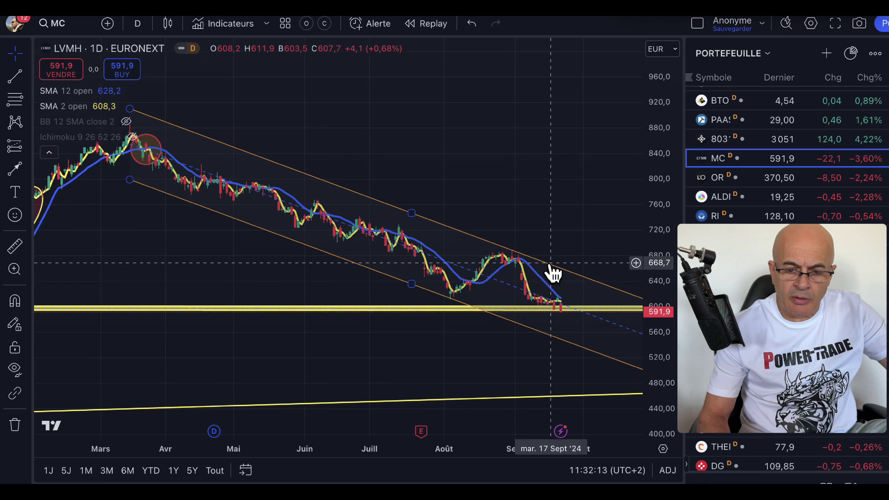
Step: Examine LVMH's latest September candles against the yellow horizontal support zone and the yellow trend line beneath it
{"action": "scroll", "coordinate": [550, 267], "scroll_direction": "right", "scroll_amount": 2}
{"action": "scroll", "coordinate": [549, 263], "scroll_direction": "up", "scroll_amount": 3}
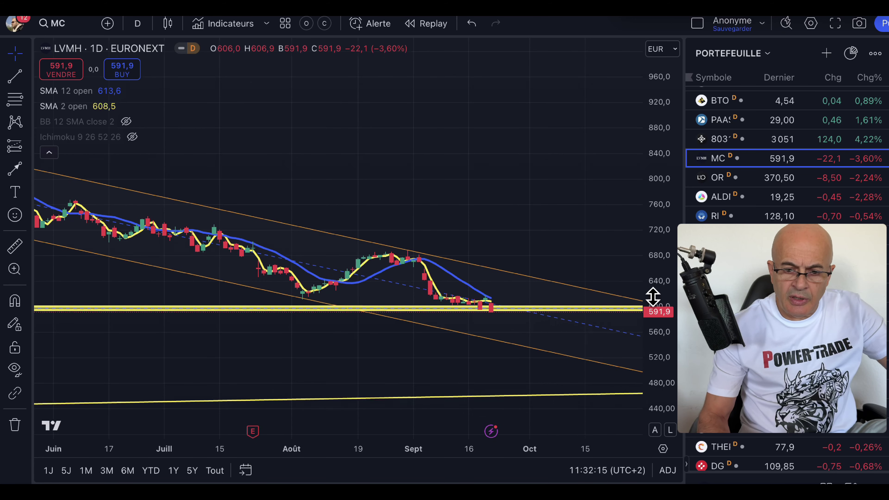
{"action": "left_click_drag", "start_coordinate": [660, 293], "coordinate": [653, 183]}
{"action": "left_click_drag", "start_coordinate": [658, 331], "coordinate": [655, 170]}
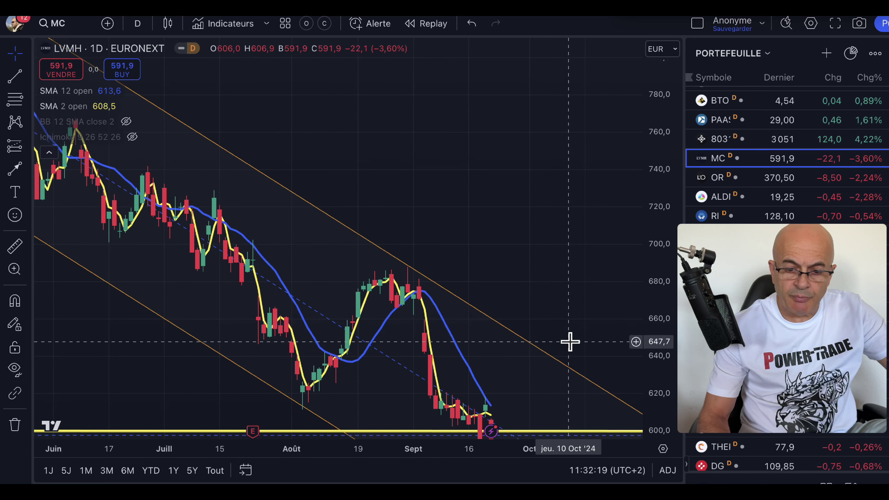
{"action": "left_click_drag", "start_coordinate": [570, 344], "coordinate": [568, 173]}
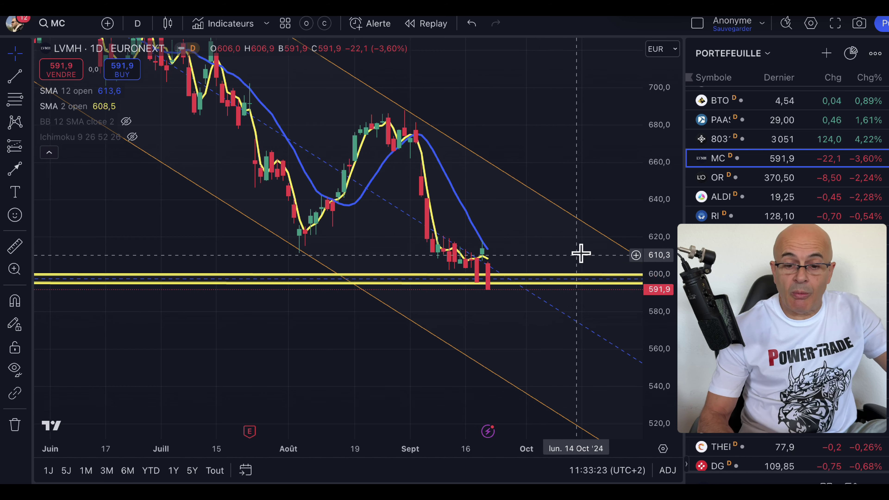
{"action": "left_click_drag", "start_coordinate": [651, 333], "coordinate": [650, 197]}
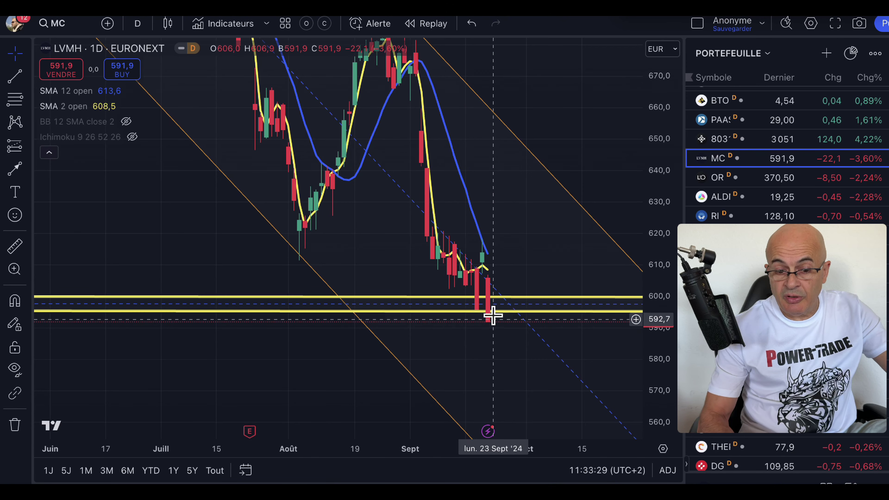
{"action": "left_click_drag", "start_coordinate": [660, 155], "coordinate": [657, 389]}
{"action": "left_click_drag", "start_coordinate": [607, 355], "coordinate": [597, 310]}
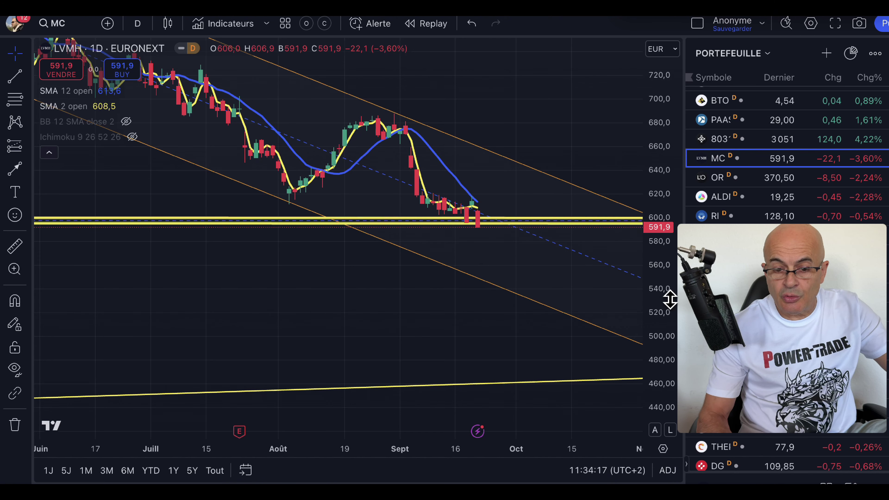
{"action": "left_click_drag", "start_coordinate": [660, 279], "coordinate": [659, 341]}
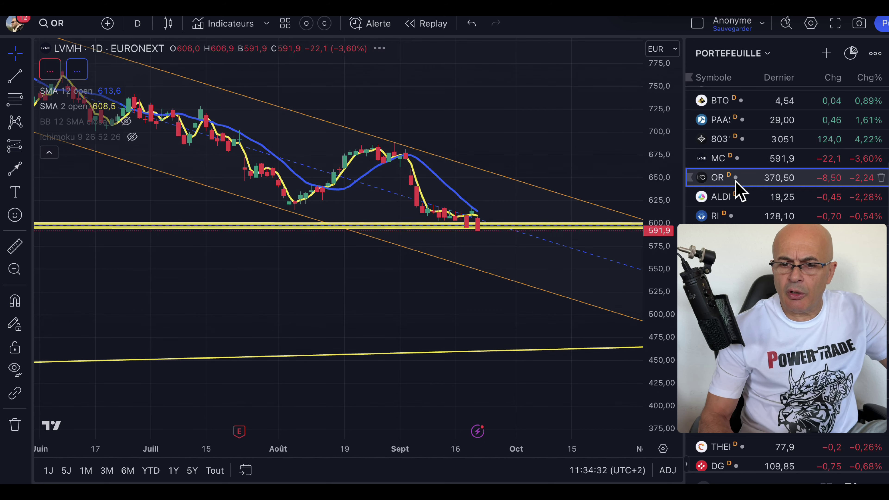
Step: Open the L'Oréal (OR) daily chart and examine price against its yellow descending trend line and horizontal support
{"action": "left_click", "coordinate": [736, 178]}
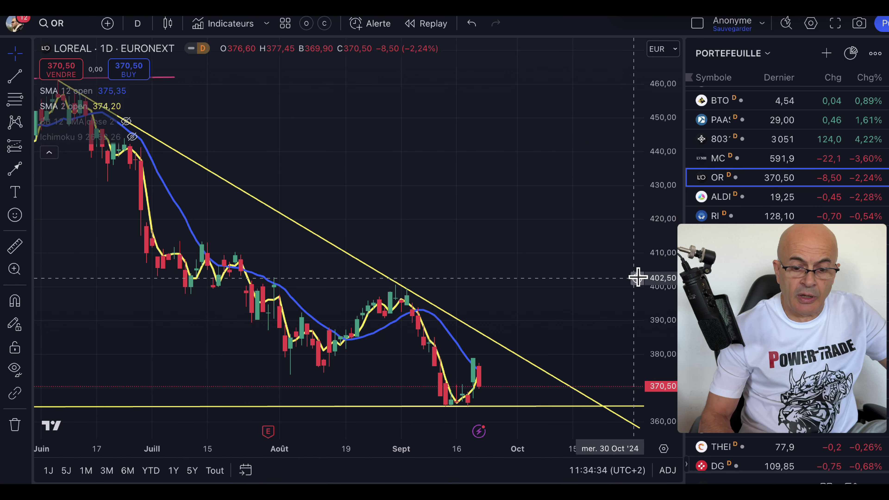
{"action": "left_click_drag", "start_coordinate": [576, 288], "coordinate": [575, 214]}
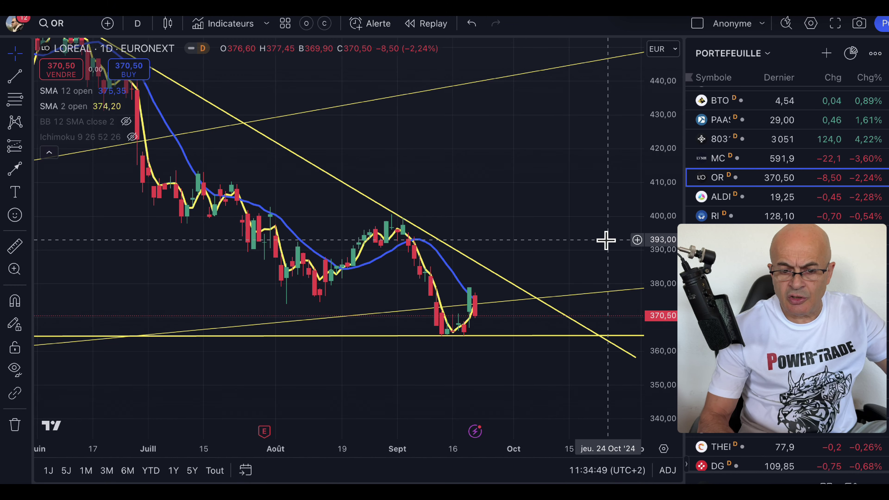
{"action": "left_click_drag", "start_coordinate": [605, 257], "coordinate": [570, 232]}
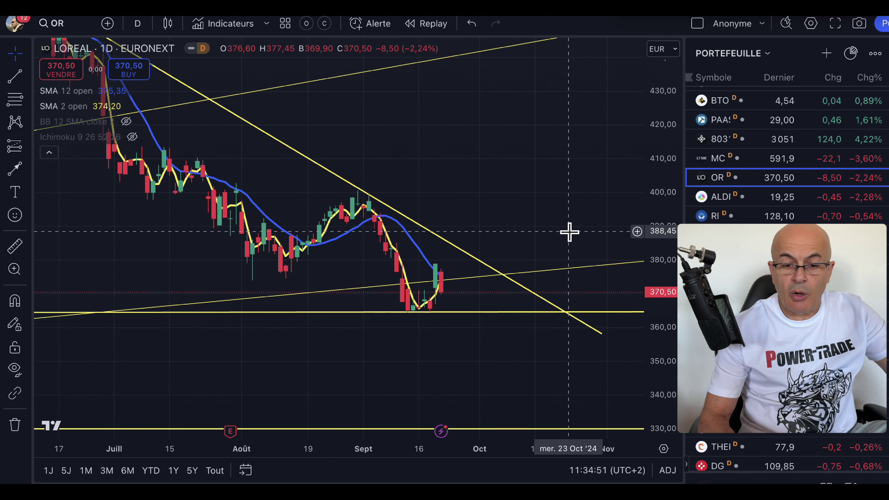
{"action": "scroll", "coordinate": [569, 232], "scroll_direction": "right", "scroll_amount": 5}
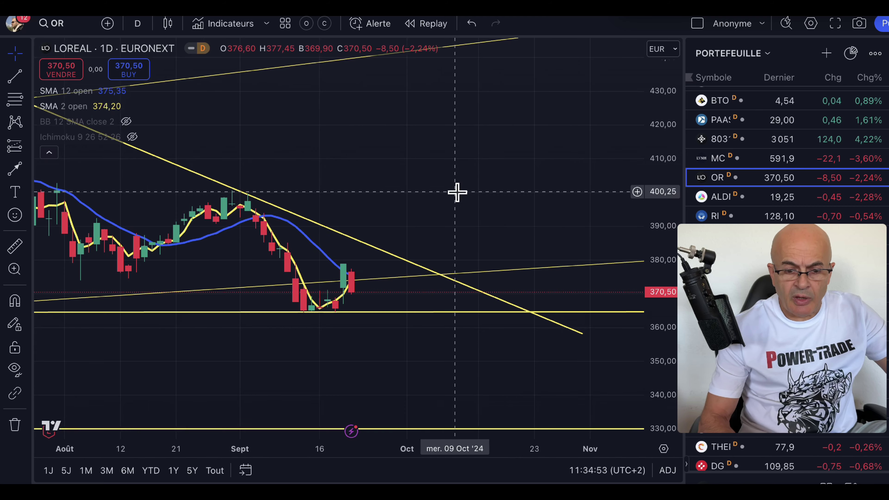
{"action": "left_click_drag", "start_coordinate": [456, 192], "coordinate": [560, 200]}
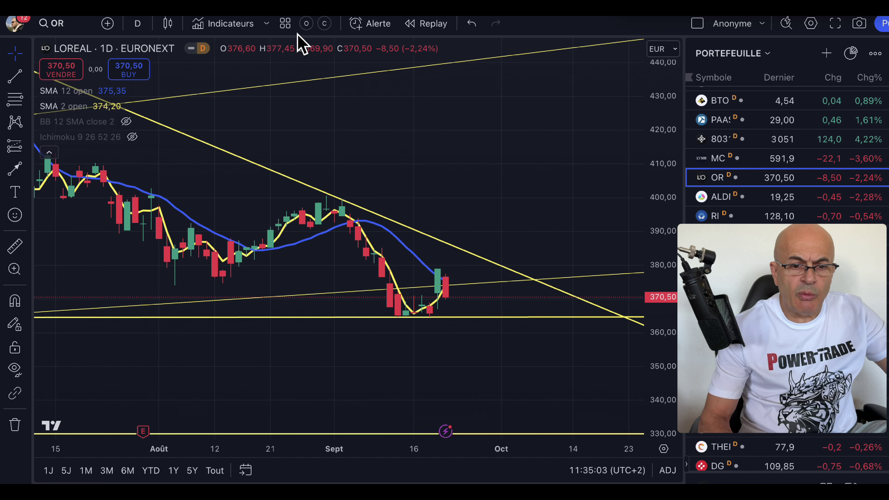
{"action": "left_click", "coordinate": [307, 24]}
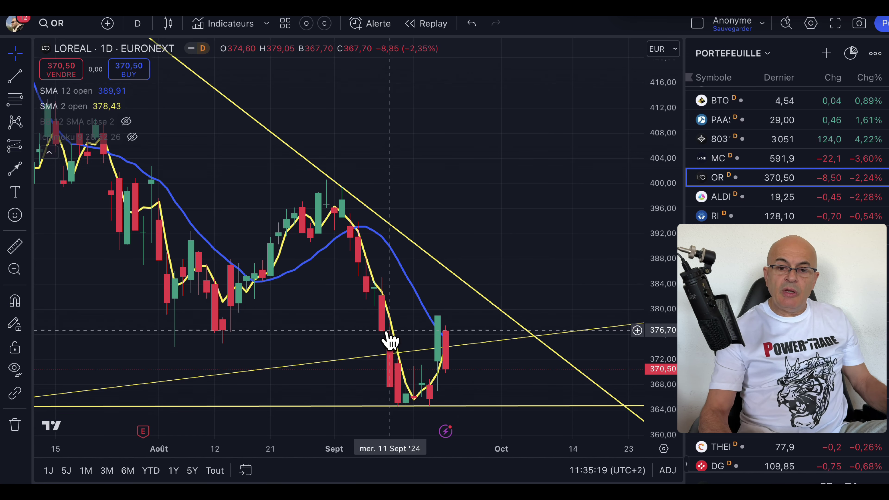
Step: Review the DNXCORP (ALDNX) daily chart against its rising yellow trend line, and the Pernod Ricard (RI) chart against its descending one
{"action": "mouse_move", "coordinate": [769, 278]}
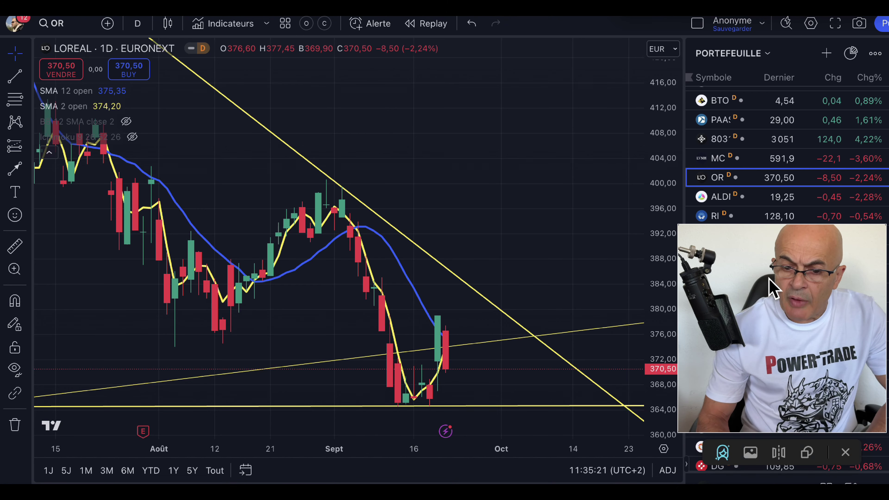
{"action": "left_click", "coordinate": [724, 206]}
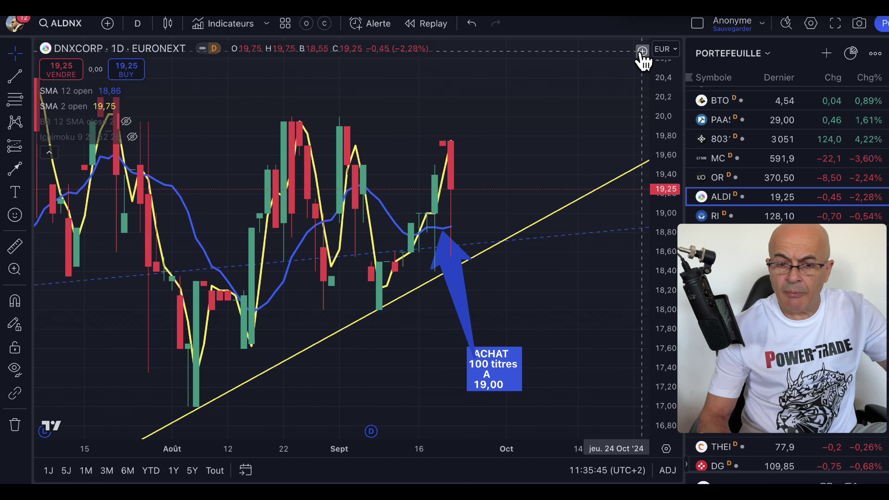
{"action": "scroll", "coordinate": [770, 186], "scroll_direction": "down", "scroll_amount": 3}
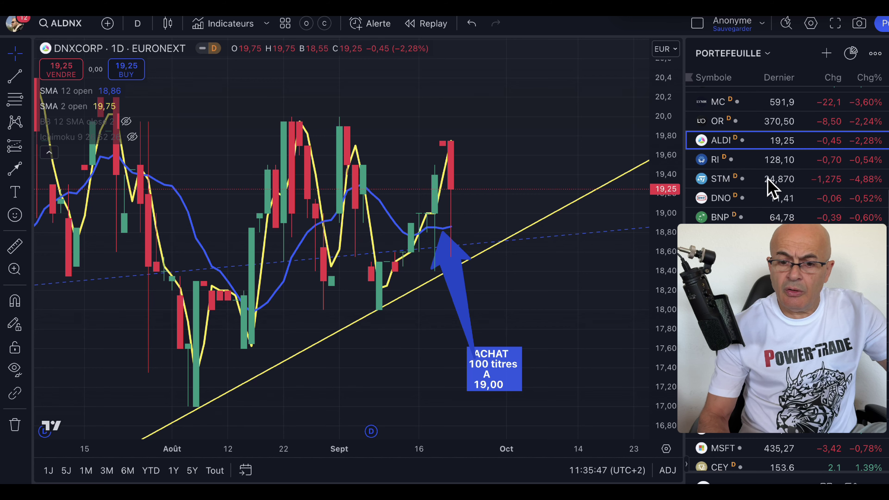
{"action": "left_click", "coordinate": [717, 159]}
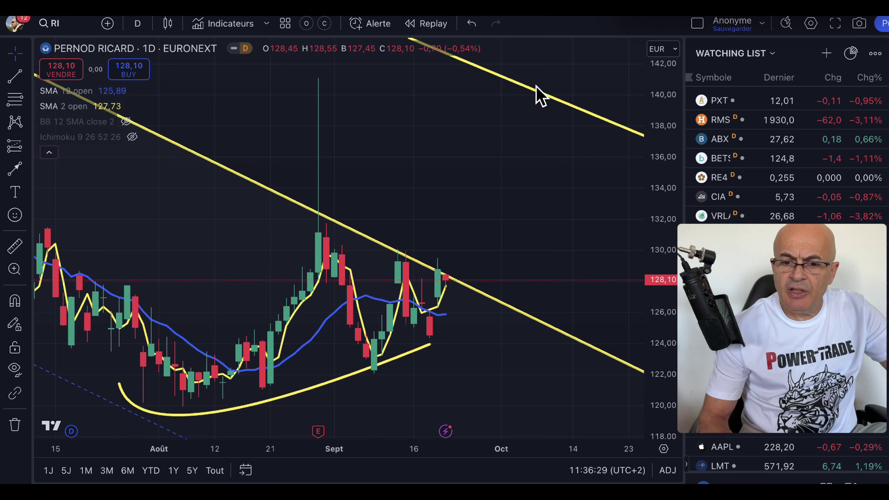
Step: Switch to the WATCHING LIST, open Parex Resources (PXT), and examine its latest candles against the yellow horizontal support line
{"action": "left_click", "coordinate": [717, 109]}
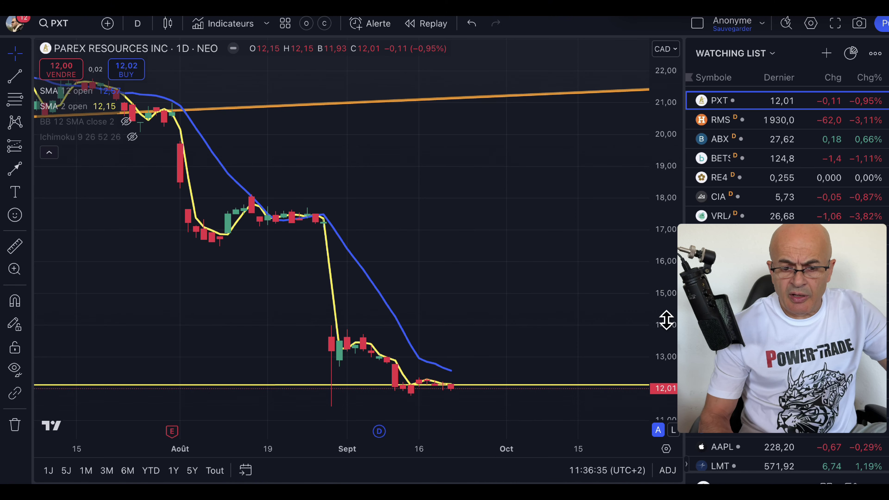
{"action": "left_click_drag", "start_coordinate": [666, 323], "coordinate": [667, 235]}
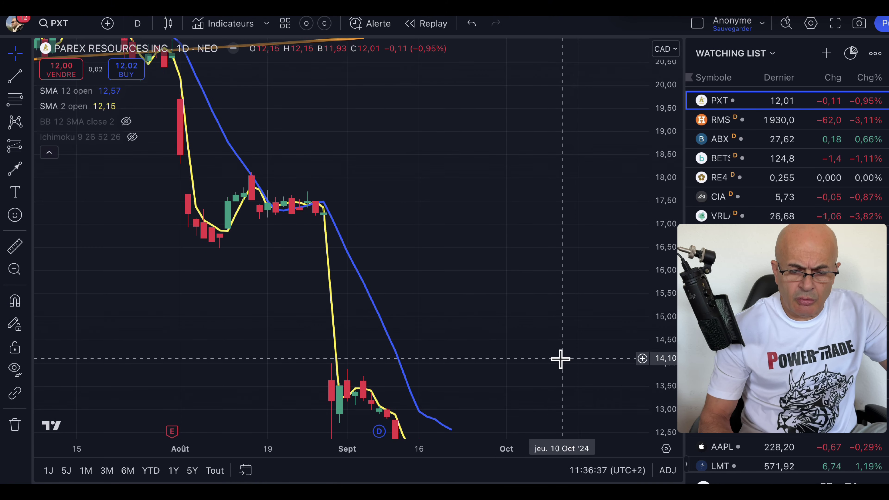
{"action": "left_click_drag", "start_coordinate": [549, 358], "coordinate": [567, 215]}
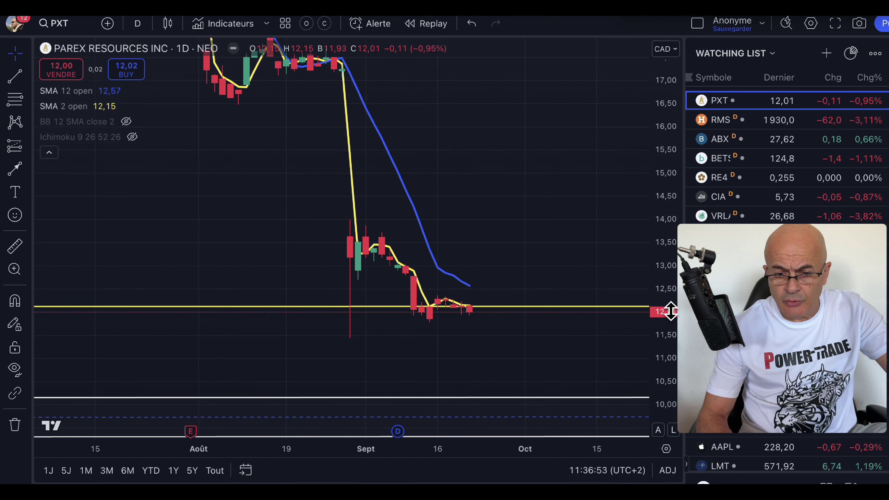
{"action": "left_click_drag", "start_coordinate": [671, 311], "coordinate": [655, 182]}
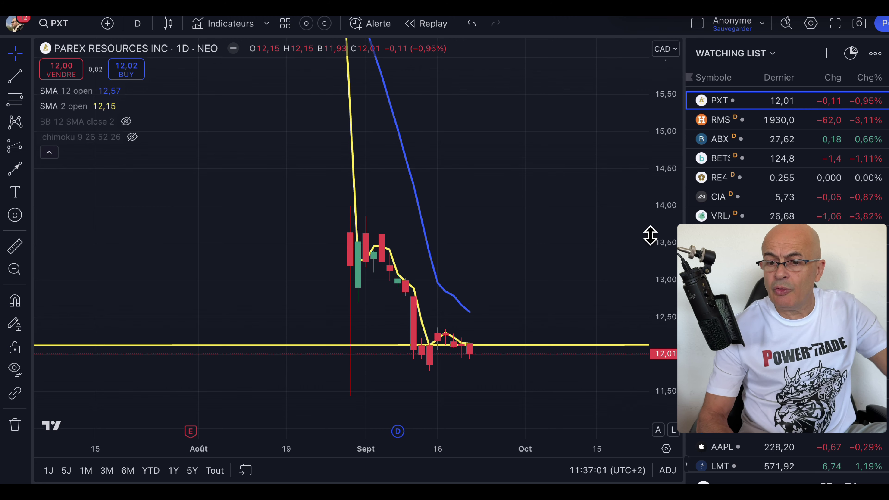
{"action": "left_click_drag", "start_coordinate": [669, 143], "coordinate": [666, 346]}
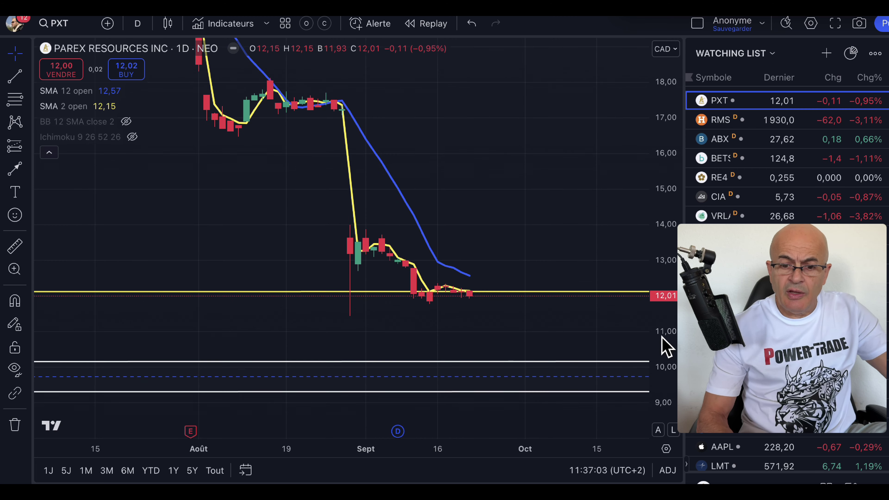
{"action": "left_click_drag", "start_coordinate": [670, 137], "coordinate": [634, 294]}
Step: Examine Parex Resources' price history back to 2018 against the orange rising channel and the white support zone
{"action": "scroll", "coordinate": [452, 341], "scroll_direction": "down", "scroll_amount": 5}
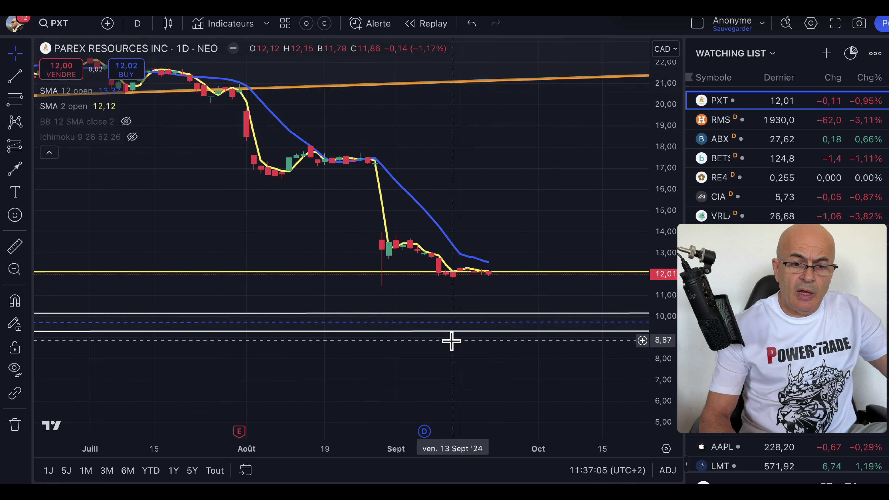
{"action": "scroll", "coordinate": [452, 342], "scroll_direction": "down", "scroll_amount": 5}
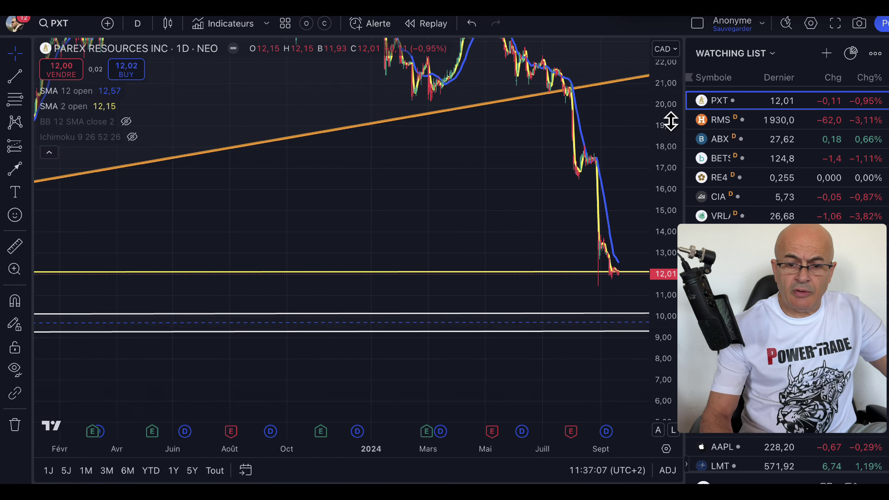
{"action": "left_click_drag", "start_coordinate": [671, 121], "coordinate": [651, 327]}
{"action": "scroll", "coordinate": [478, 289], "scroll_direction": "down", "scroll_amount": 5}
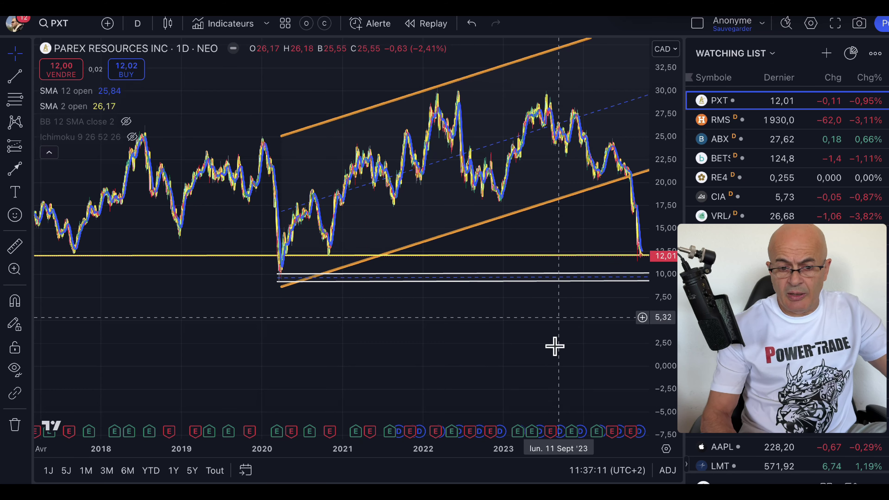
{"action": "left_click_drag", "start_coordinate": [555, 347], "coordinate": [478, 369]}
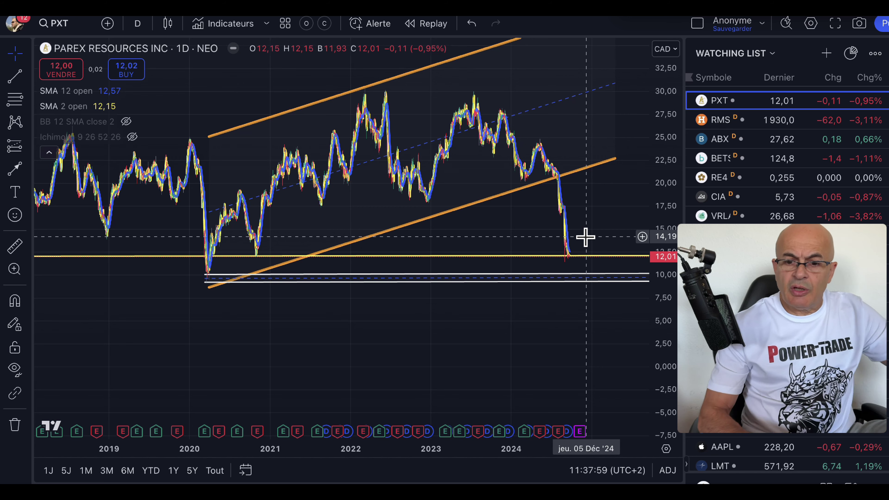
Step: Open the Hermès (RMS) daily chart and examine the latest candles against the descending yellow channel and white trend line
{"action": "left_click", "coordinate": [730, 121]}
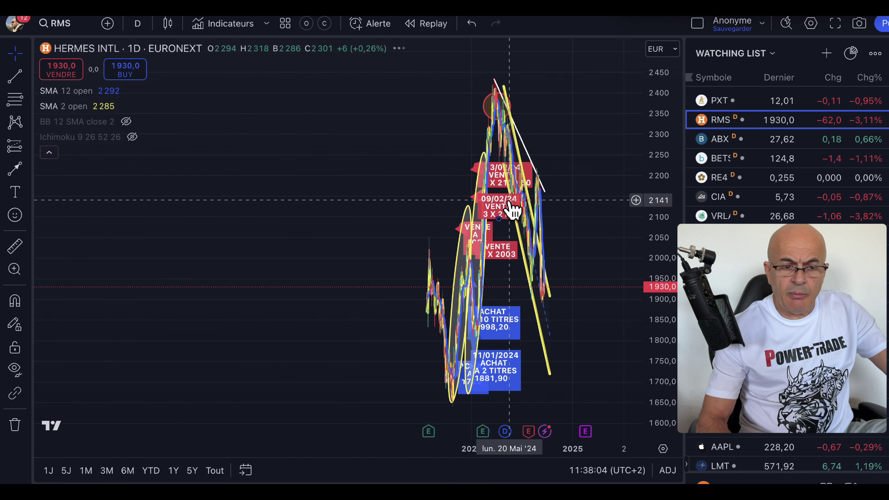
{"action": "scroll", "coordinate": [509, 200], "scroll_direction": "up", "scroll_amount": 10}
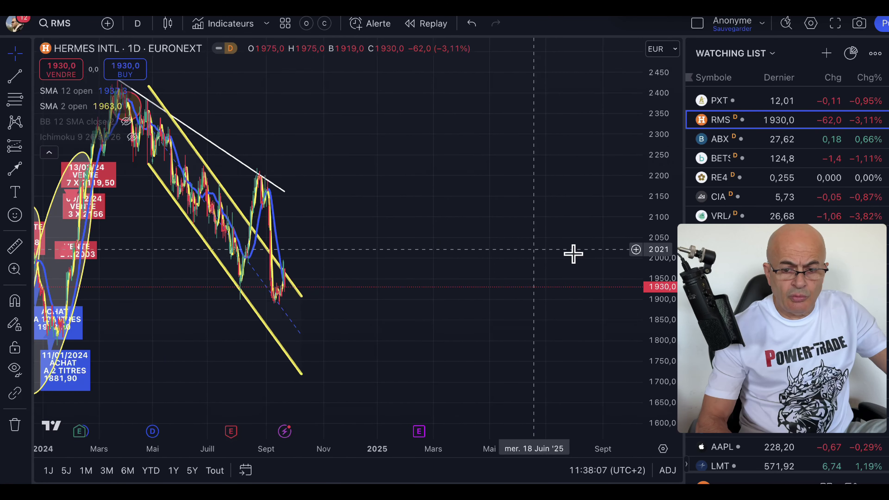
{"action": "left_click_drag", "start_coordinate": [669, 321], "coordinate": [664, 331]}
{"action": "scroll", "coordinate": [553, 251], "scroll_direction": "up", "scroll_amount": 5}
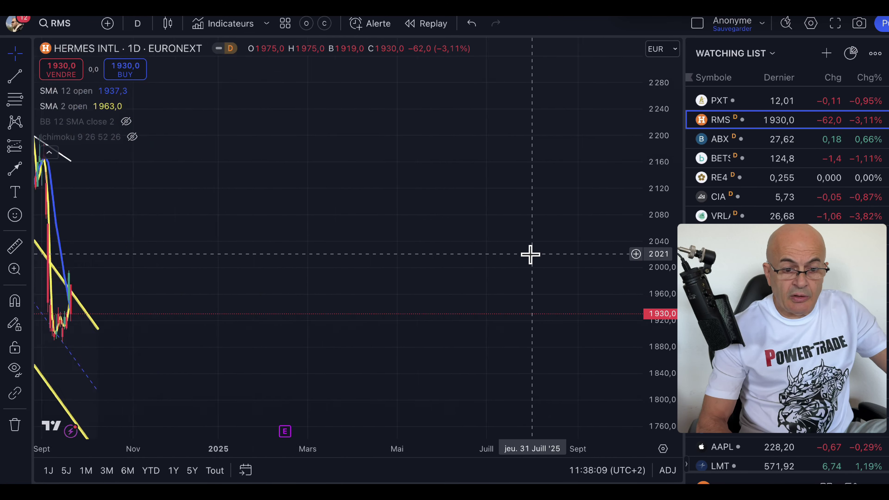
{"action": "left_click_drag", "start_coordinate": [260, 246], "coordinate": [611, 173]}
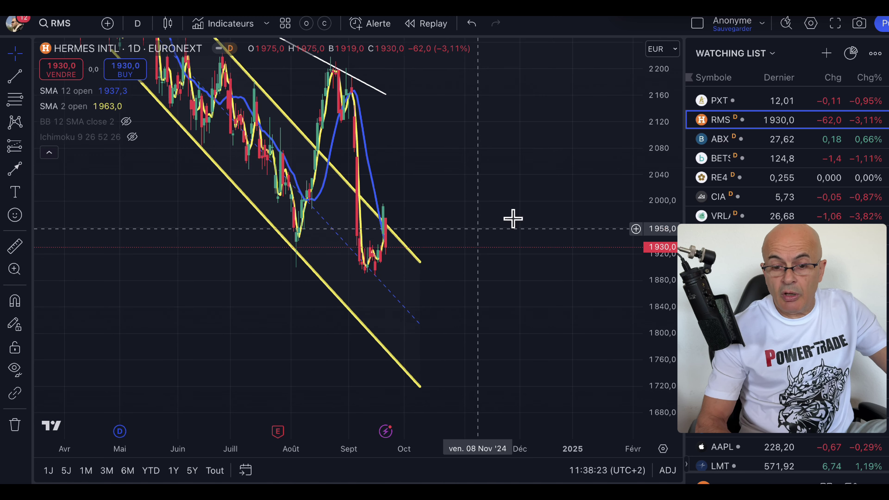
Step: Open the Barrick Gold (ABX) daily chart and examine price since June 2024 against the rising yellow channel and purple trend line
{"action": "left_click", "coordinate": [721, 140]}
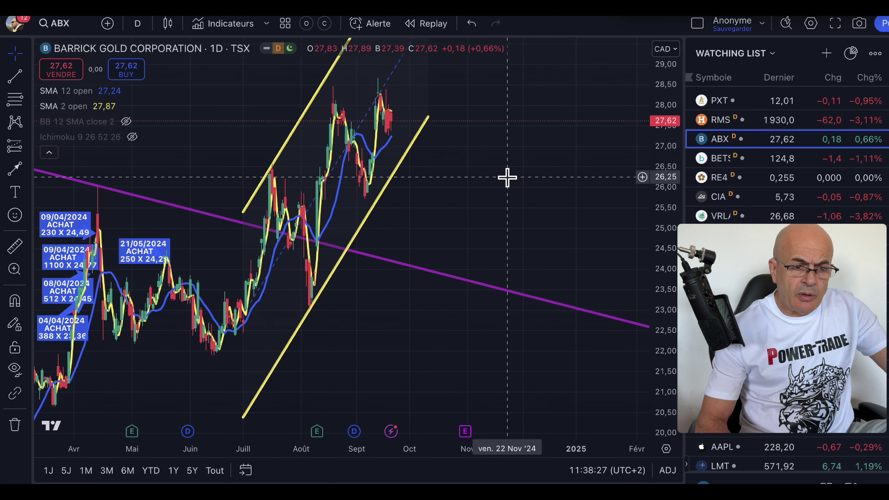
{"action": "scroll", "coordinate": [507, 177], "scroll_direction": "up", "scroll_amount": 3}
{"action": "left_click_drag", "start_coordinate": [359, 193], "coordinate": [565, 268]}
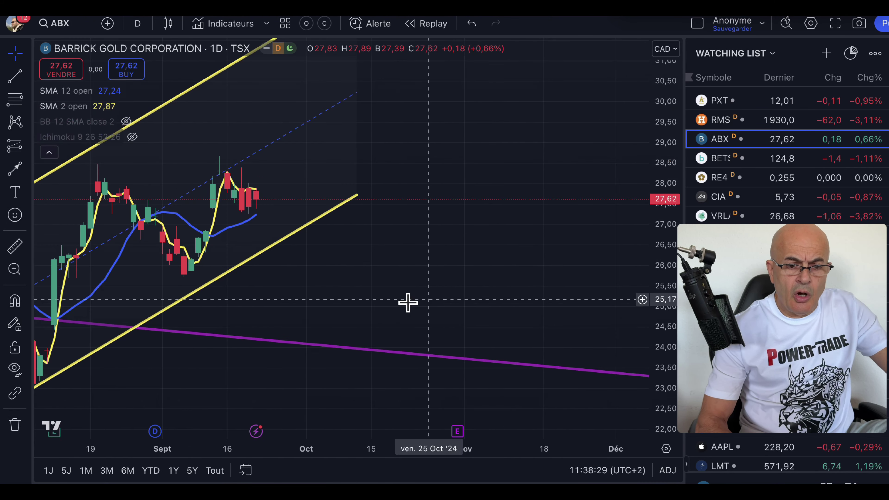
{"action": "scroll", "coordinate": [395, 302], "scroll_direction": "right", "scroll_amount": 5}
{"action": "left_click_drag", "start_coordinate": [293, 280], "coordinate": [541, 286]}
{"action": "left_click_drag", "start_coordinate": [435, 300], "coordinate": [595, 293]}
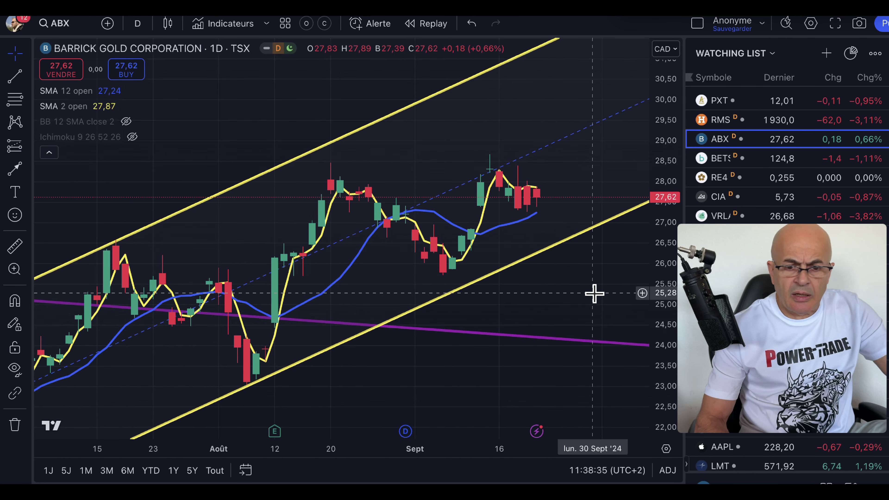
{"action": "left_click", "coordinate": [424, 202]}
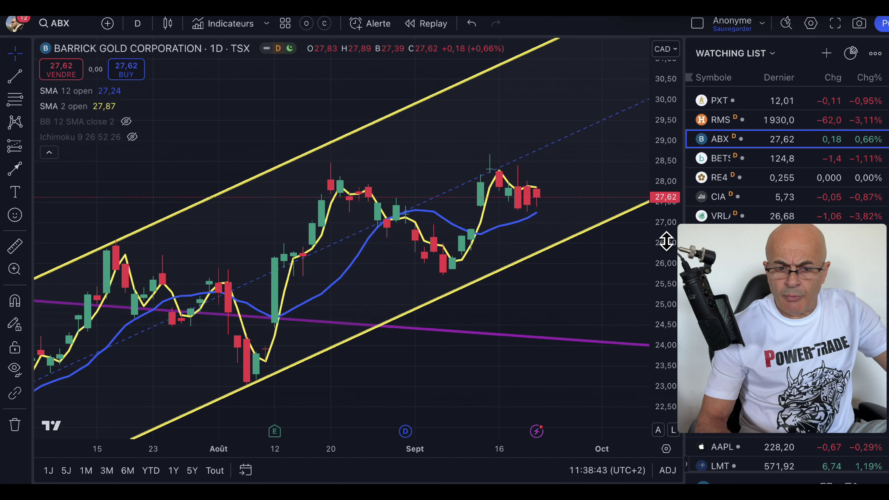
{"action": "left_click_drag", "start_coordinate": [666, 241], "coordinate": [662, 267]}
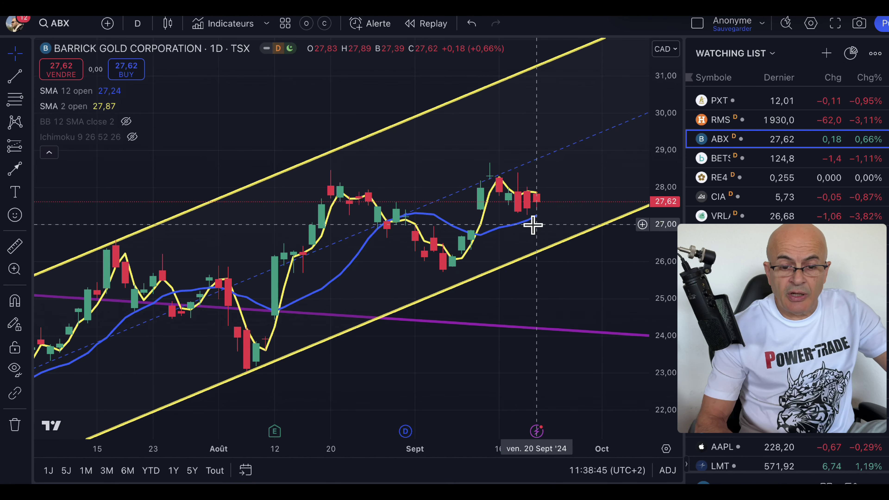
{"action": "scroll", "coordinate": [542, 318], "scroll_direction": "left", "scroll_amount": 5}
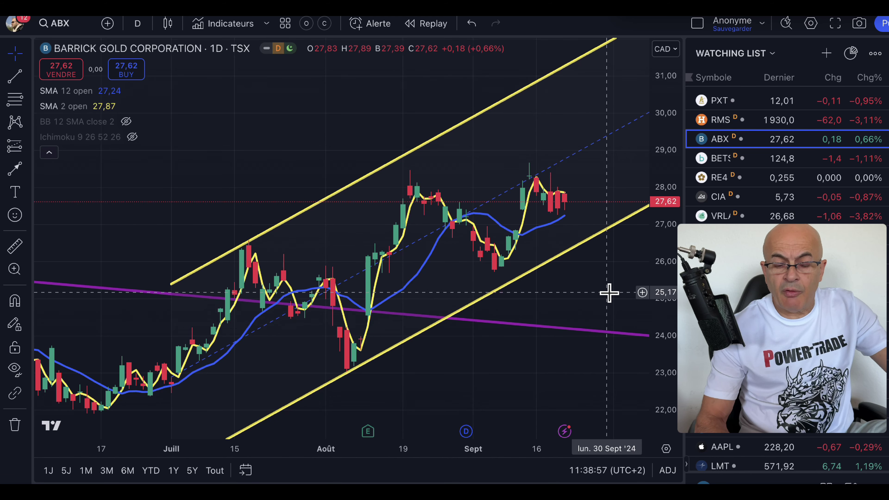
{"action": "scroll", "coordinate": [609, 293], "scroll_direction": "right", "scroll_amount": 5}
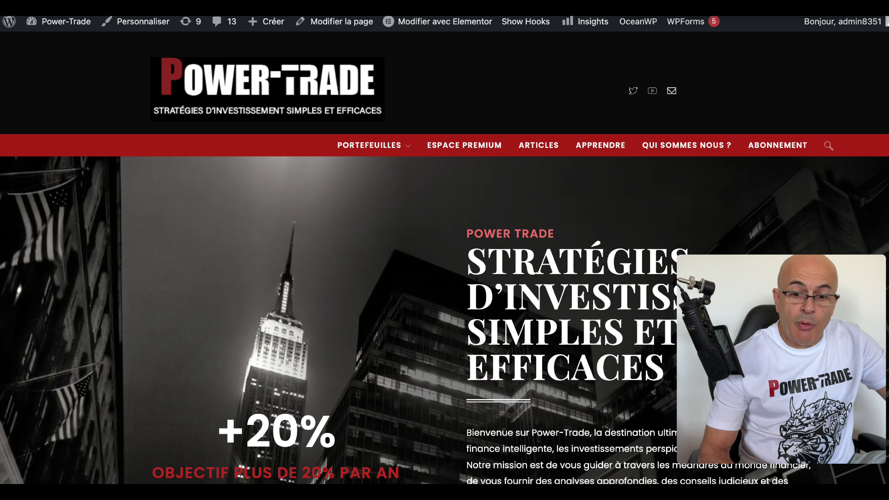
Step: On the Power-Trade website, open the Portefeuille Power-Trade page and review the holdings table through to its total and 2024 result
{"action": "mouse_move", "coordinate": [375, 144]}
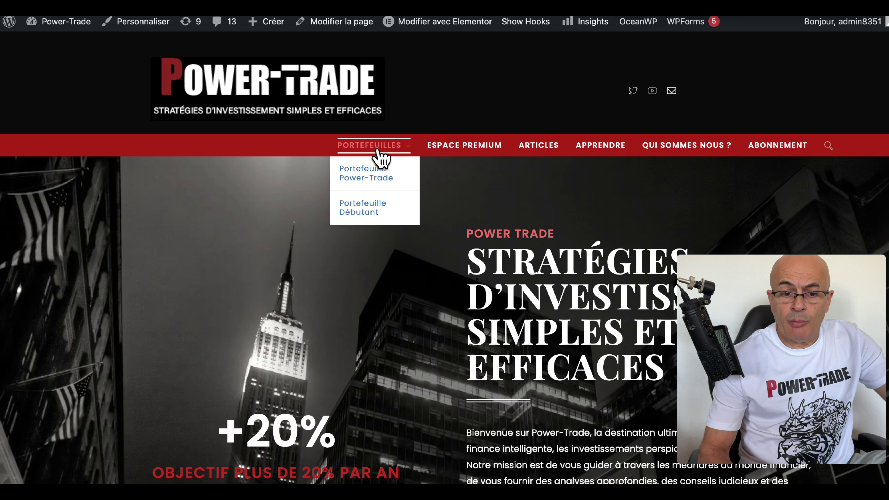
{"action": "left_click", "coordinate": [381, 180]}
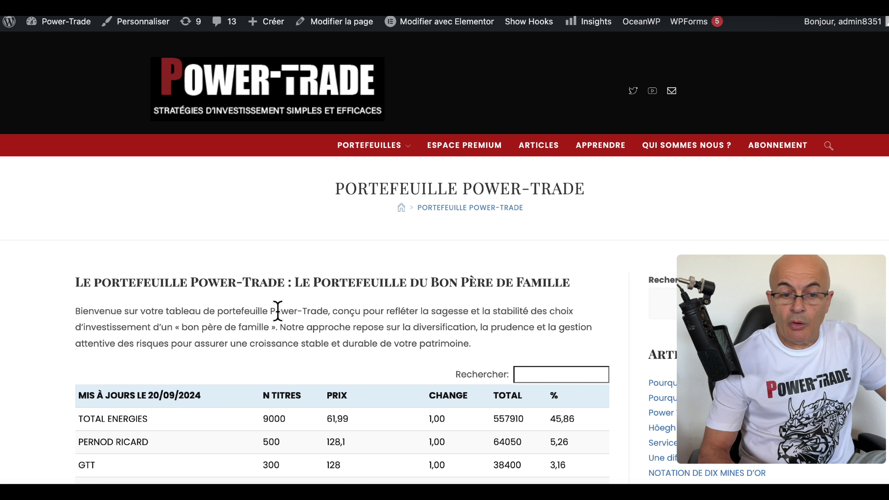
{"action": "scroll", "coordinate": [440, 311], "scroll_direction": "down", "scroll_amount": 20}
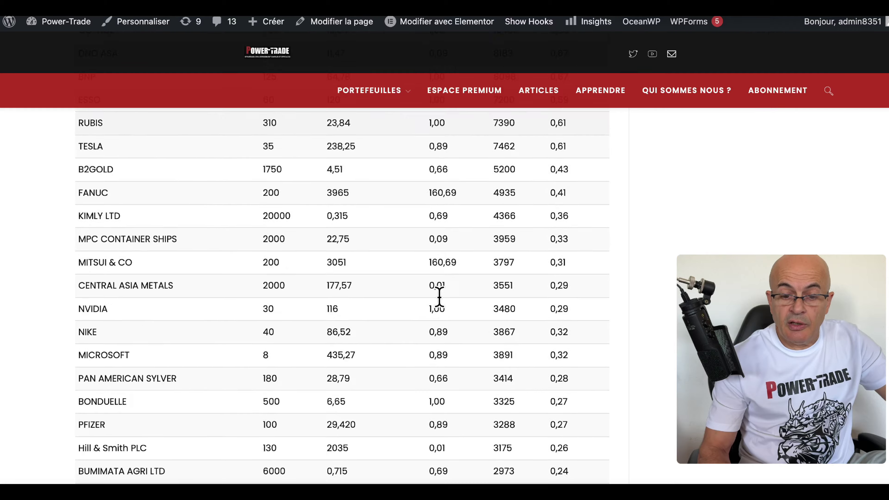
{"action": "scroll", "coordinate": [440, 297], "scroll_direction": "down", "scroll_amount": 4}
{"action": "scroll", "coordinate": [440, 304], "scroll_direction": "up", "scroll_amount": 4}
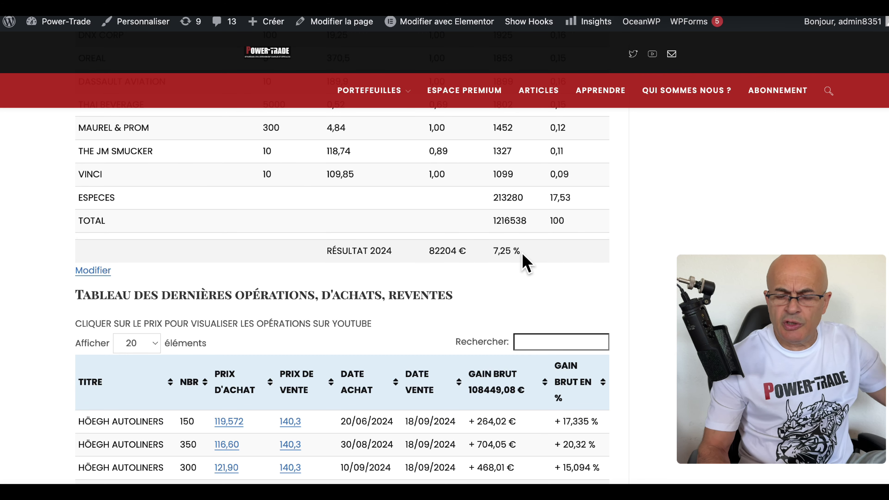
{"action": "scroll", "coordinate": [533, 257], "scroll_direction": "down", "scroll_amount": 1}
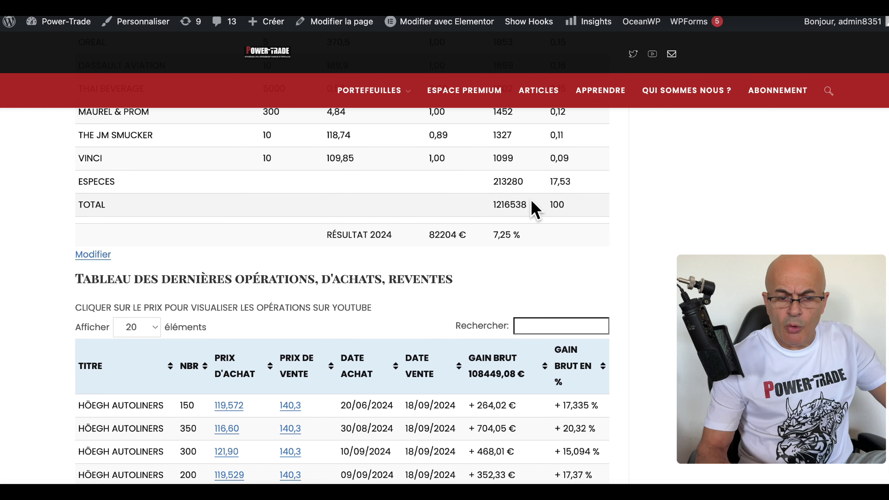
Step: Review the first page of the latest purchase and resale operations, from Höegh Autoliners down to Barrick Gold
{"action": "scroll", "coordinate": [540, 242], "scroll_direction": "down", "scroll_amount": 5}
{"action": "scroll", "coordinate": [540, 242], "scroll_direction": "down", "scroll_amount": 3}
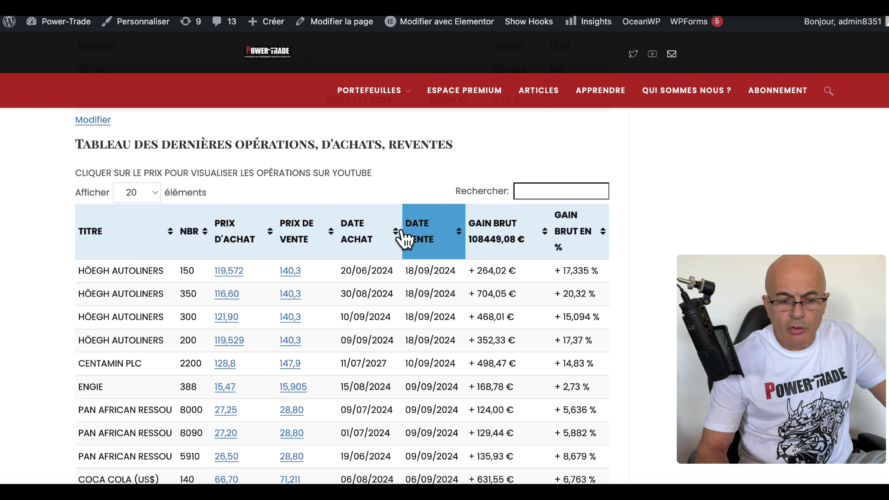
{"action": "scroll", "coordinate": [381, 335], "scroll_direction": "down", "scroll_amount": 5}
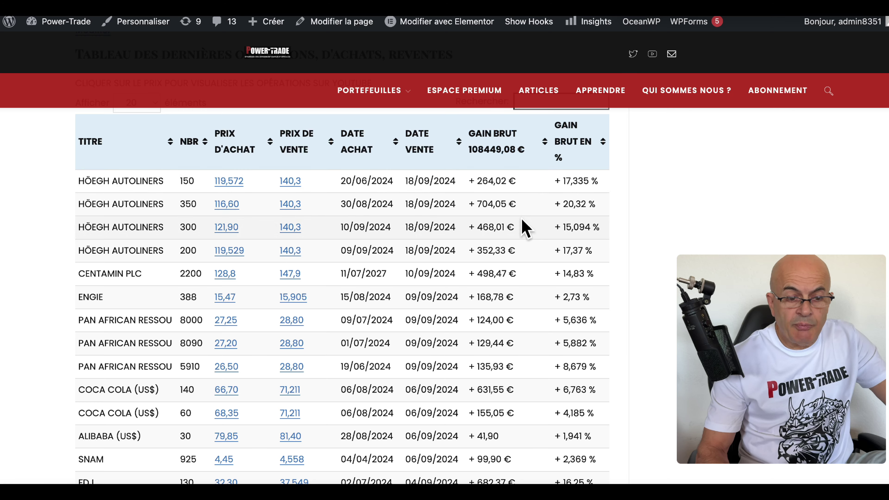
{"action": "scroll", "coordinate": [235, 333], "scroll_direction": "down", "scroll_amount": 1}
{"action": "scroll", "coordinate": [235, 332], "scroll_direction": "down", "scroll_amount": 5}
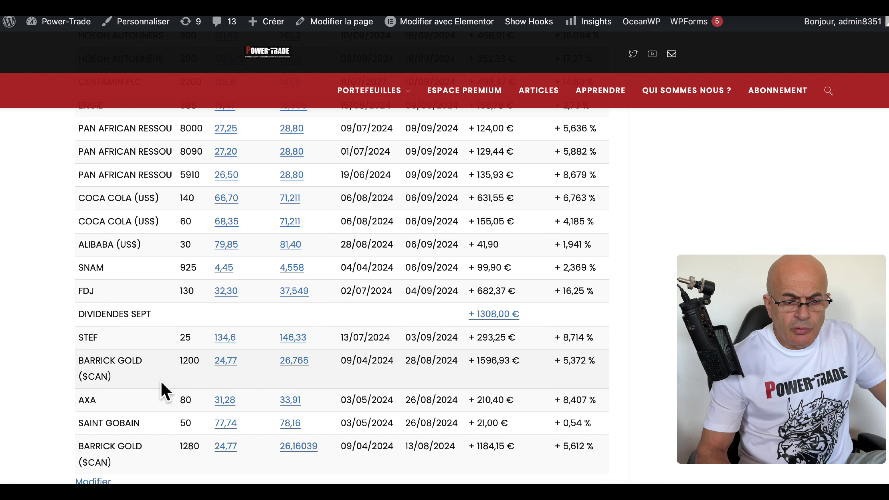
{"action": "scroll", "coordinate": [130, 372], "scroll_direction": "down", "scroll_amount": 1}
{"action": "scroll", "coordinate": [131, 371], "scroll_direction": "down", "scroll_amount": 2}
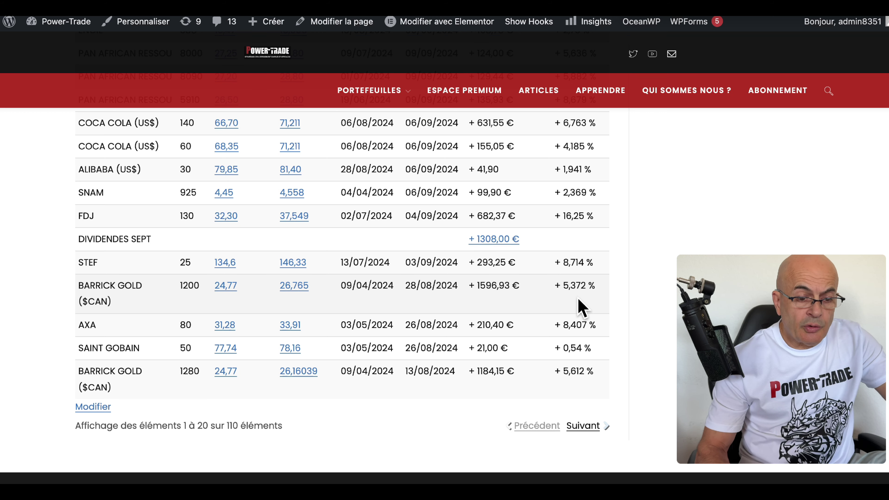
{"action": "scroll", "coordinate": [301, 319], "scroll_direction": "down", "scroll_amount": 3}
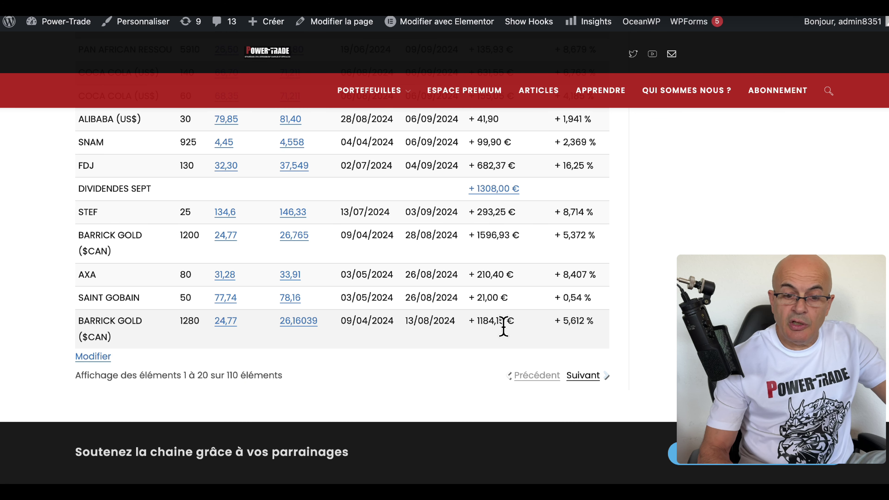
Step: Show the second page of operations and review its sales, including Total Energies, Oréal and Atos
{"action": "left_click", "coordinate": [583, 376]}
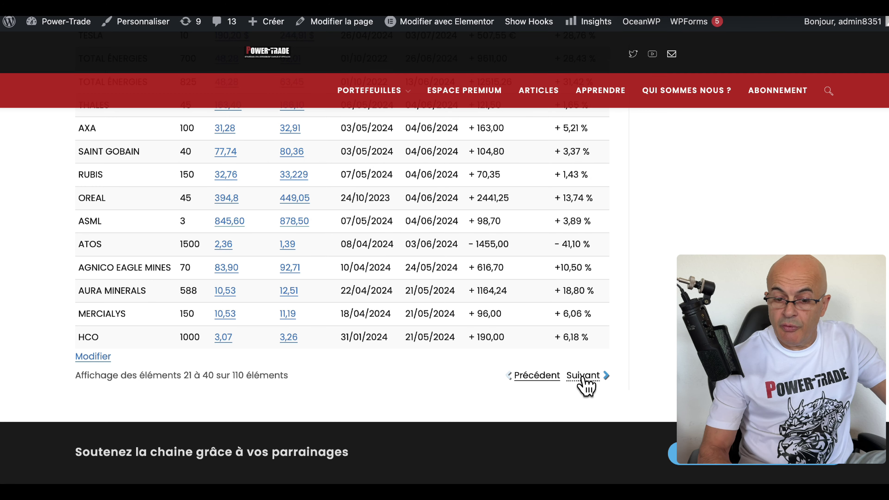
{"action": "scroll", "coordinate": [422, 329], "scroll_direction": "up", "scroll_amount": 6}
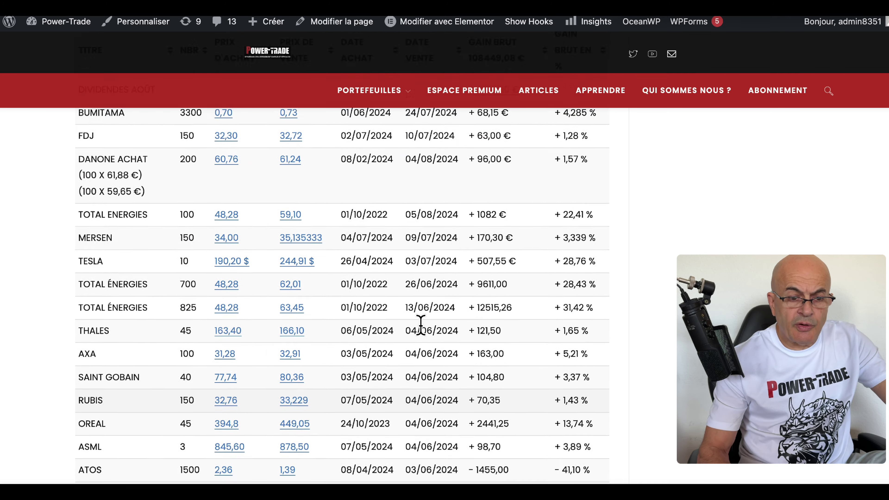
{"action": "scroll", "coordinate": [420, 326], "scroll_direction": "up", "scroll_amount": 4}
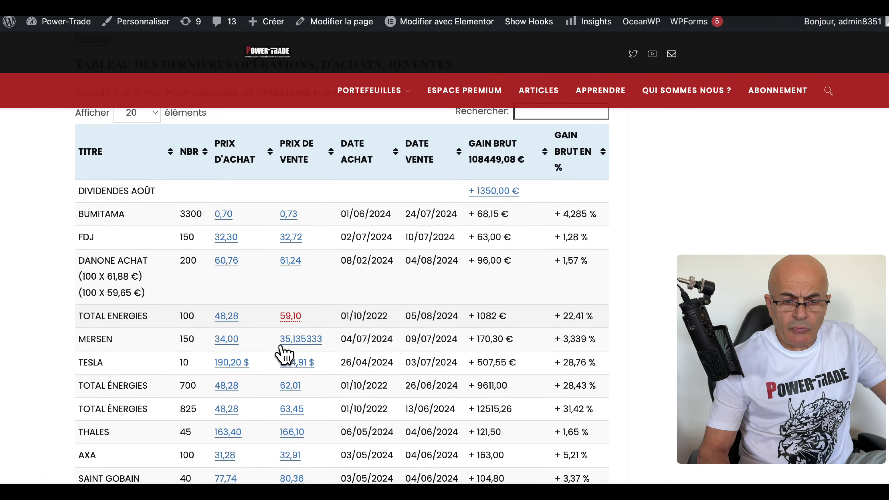
{"action": "scroll", "coordinate": [285, 354], "scroll_direction": "down", "scroll_amount": 5}
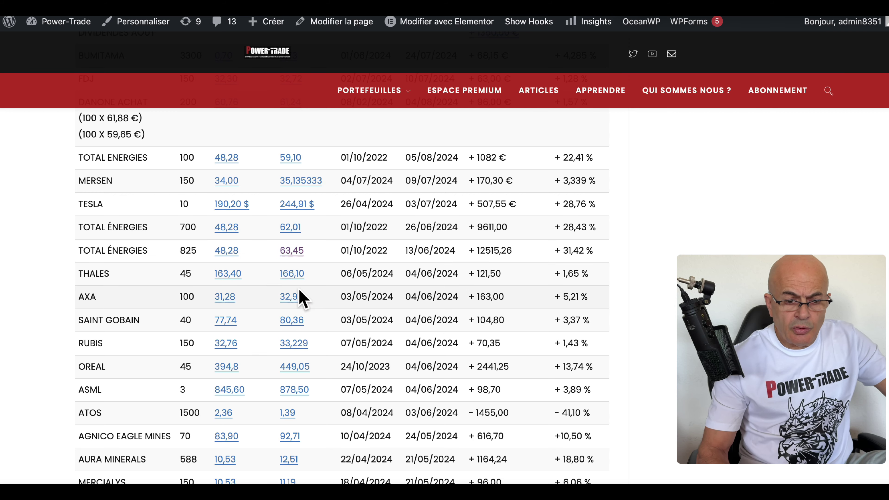
{"action": "scroll", "coordinate": [301, 302], "scroll_direction": "down", "scroll_amount": 1}
{"action": "scroll", "coordinate": [301, 303], "scroll_direction": "down", "scroll_amount": 2}
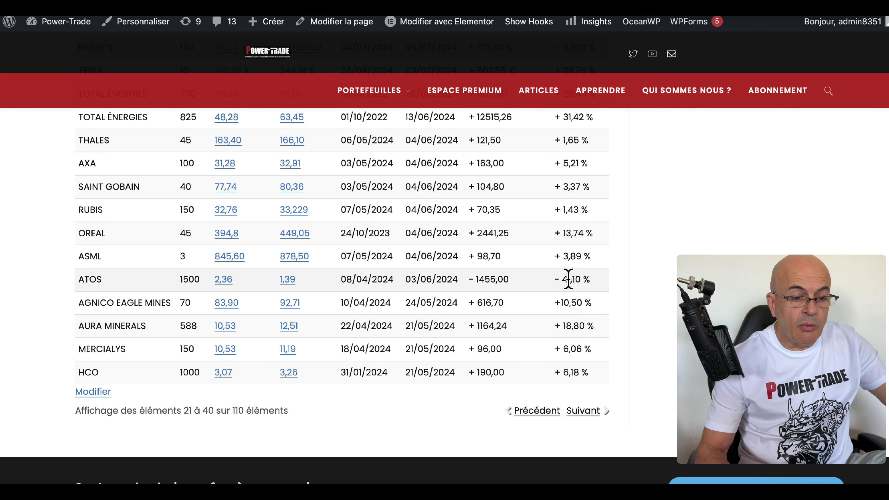
{"action": "scroll", "coordinate": [556, 254], "scroll_direction": "up", "scroll_amount": 3}
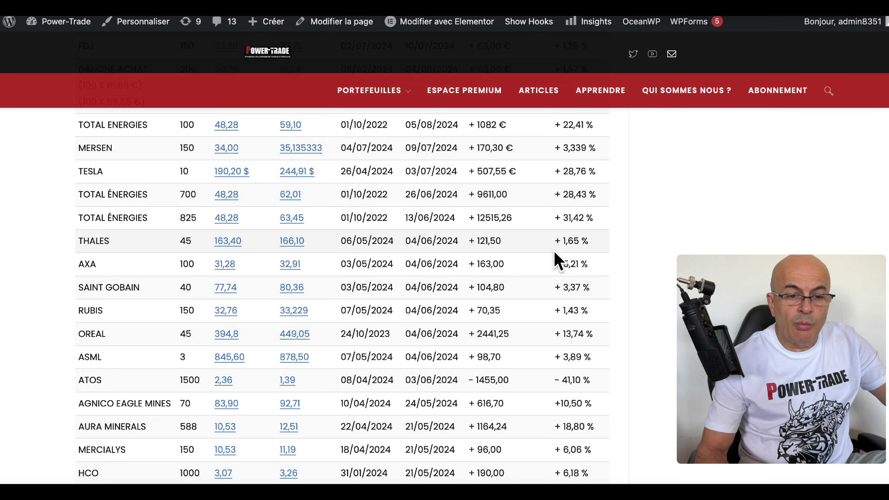
Step: Show the third page of operations, review trades such as Parex and Esso, and return to the 2024 portfolio result
{"action": "scroll", "coordinate": [556, 259], "scroll_direction": "down", "scroll_amount": 4}
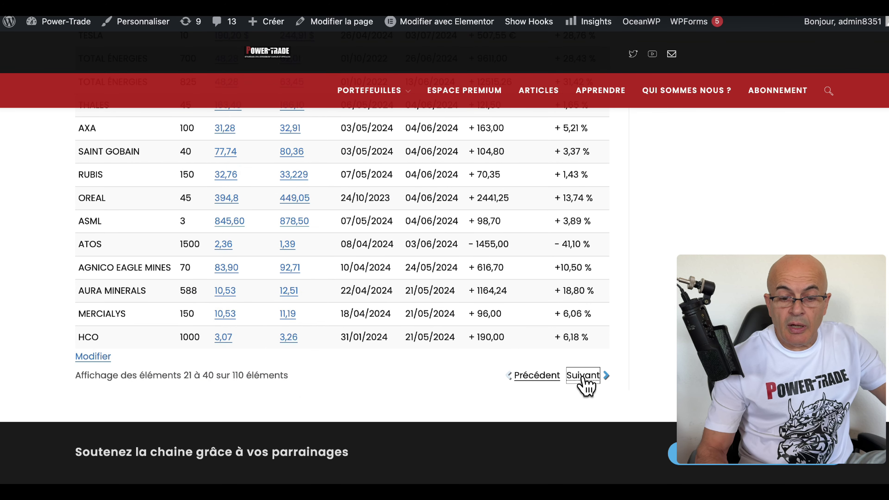
{"action": "left_click", "coordinate": [582, 376]}
{"action": "scroll", "coordinate": [492, 312], "scroll_direction": "up", "scroll_amount": 2}
{"action": "scroll", "coordinate": [490, 308], "scroll_direction": "up", "scroll_amount": 4}
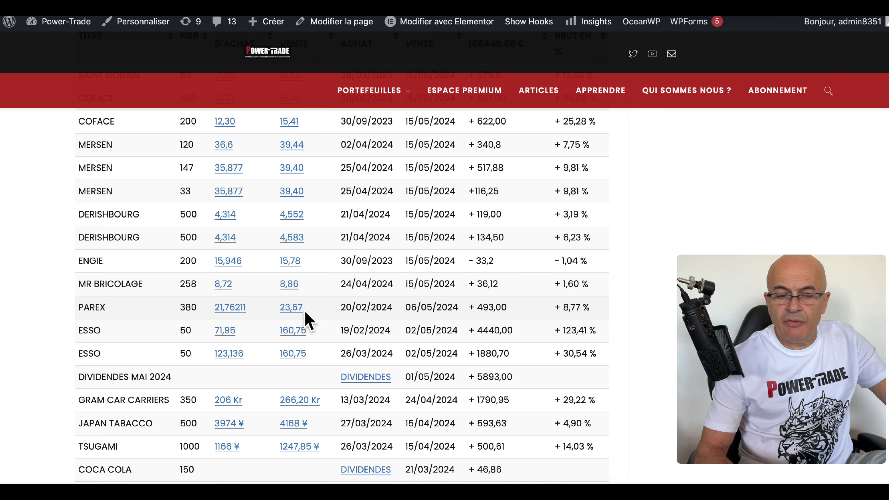
{"action": "scroll", "coordinate": [306, 317], "scroll_direction": "up", "scroll_amount": 5}
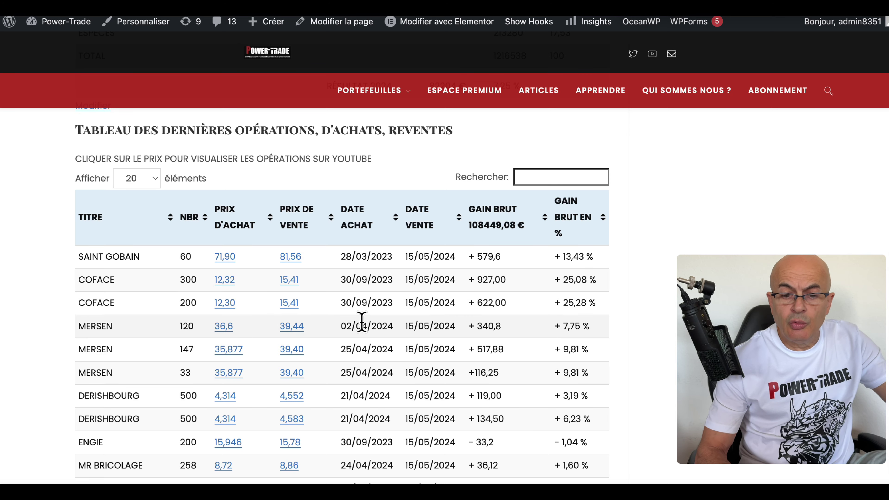
{"action": "scroll", "coordinate": [362, 321], "scroll_direction": "down", "scroll_amount": 5}
{"action": "scroll", "coordinate": [361, 321], "scroll_direction": "up", "scroll_amount": 6}
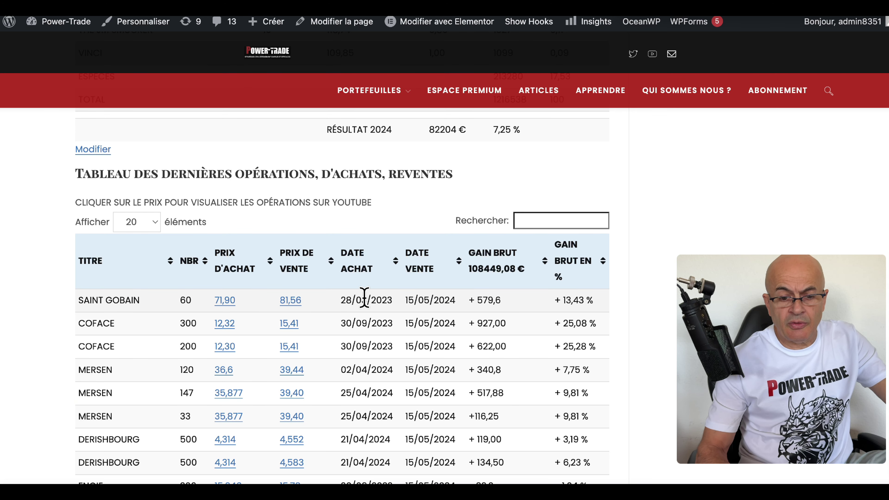
{"action": "scroll", "coordinate": [363, 298], "scroll_direction": "down", "scroll_amount": 3}
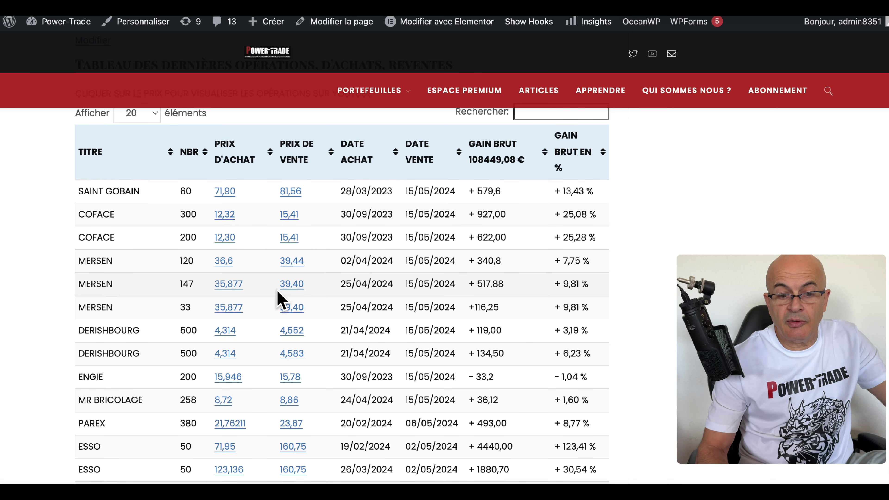
{"action": "scroll", "coordinate": [389, 279], "scroll_direction": "up", "scroll_amount": 4}
{"action": "scroll", "coordinate": [390, 282], "scroll_direction": "up", "scroll_amount": 1}
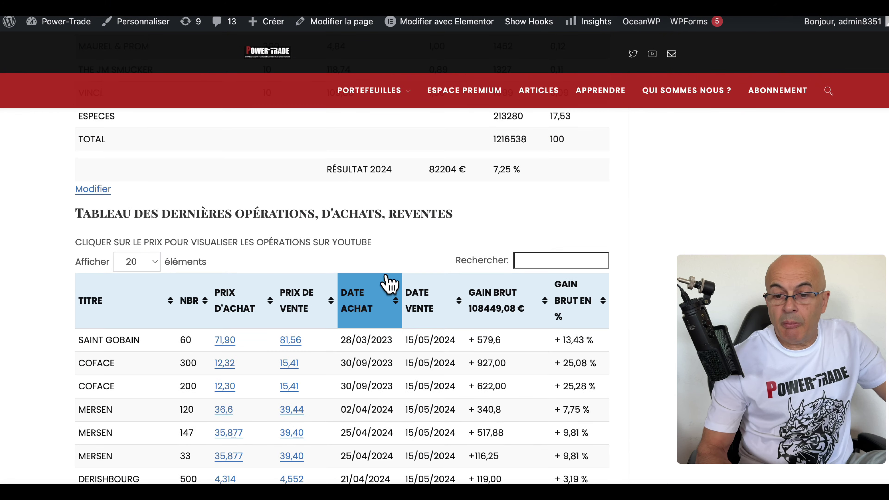
{"action": "scroll", "coordinate": [621, 172], "scroll_direction": "up", "scroll_amount": 4}
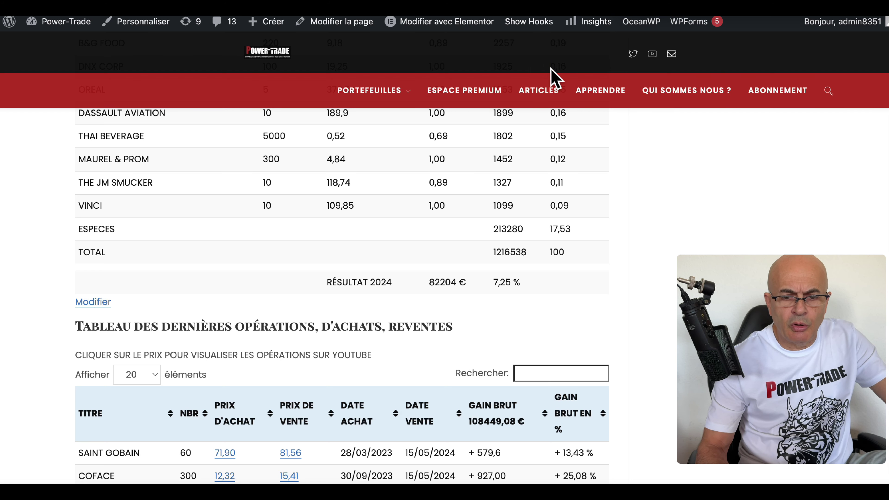
Step: Open the site's articles page and look over the latest posts on Parex Resources and Alphabet
{"action": "left_click", "coordinate": [544, 99]}
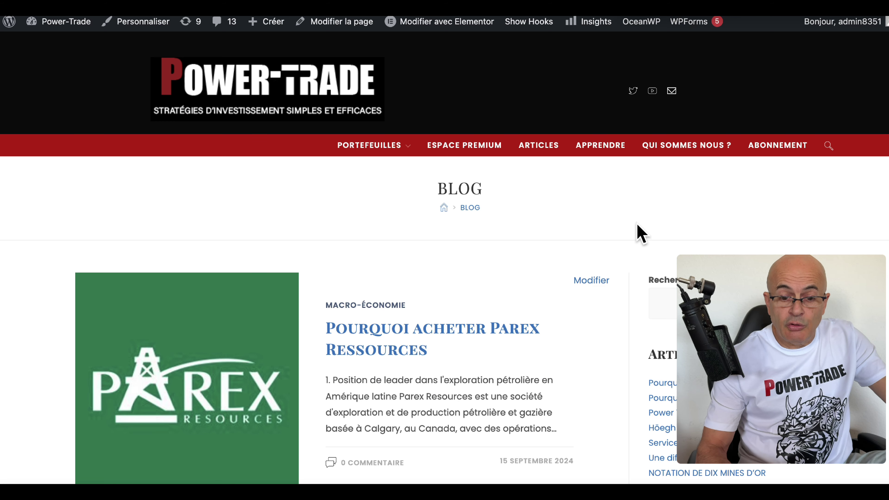
{"action": "scroll", "coordinate": [574, 314], "scroll_direction": "down", "scroll_amount": 6}
{"action": "scroll", "coordinate": [577, 315], "scroll_direction": "down", "scroll_amount": 1}
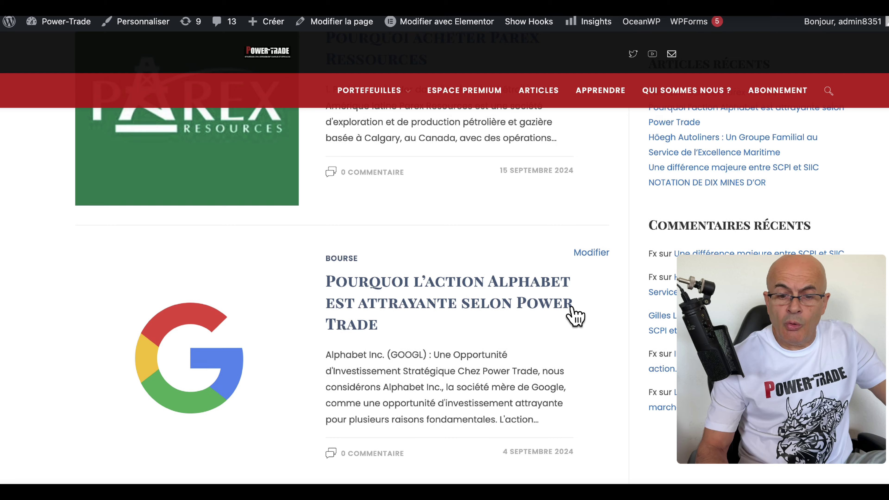
{"action": "scroll", "coordinate": [576, 316], "scroll_direction": "up", "scroll_amount": 6}
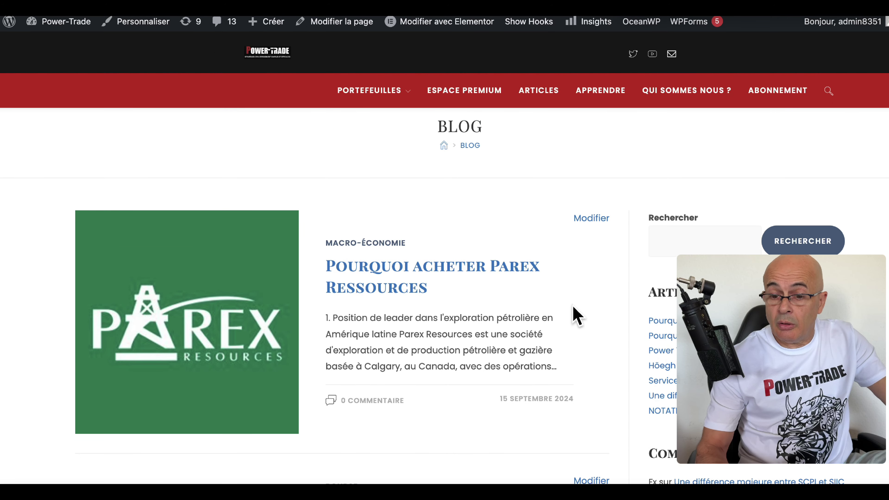